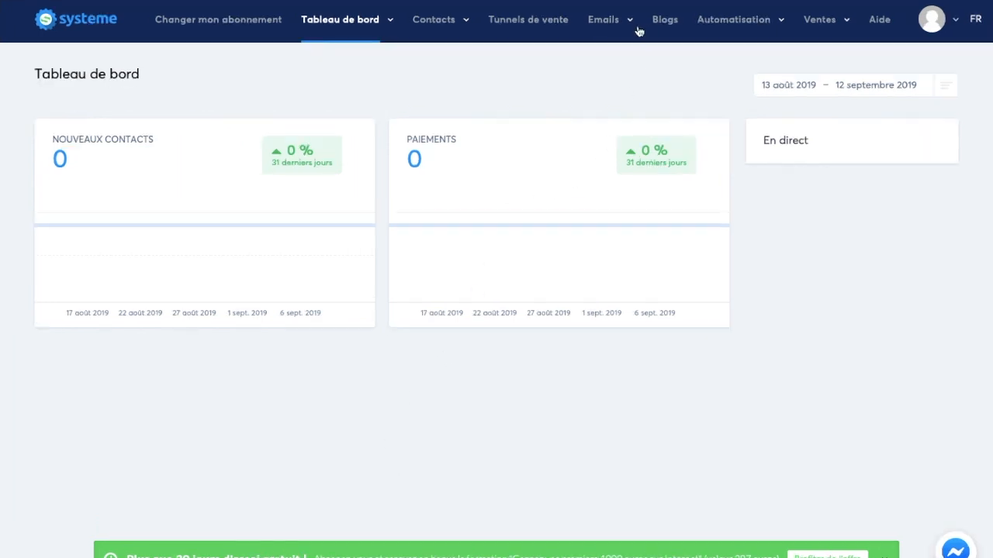
Create and save a new email campaign named 'Formation dropshipping' under Emails > Campagnes.
mouse_move(609, 20)
click(587, 73)
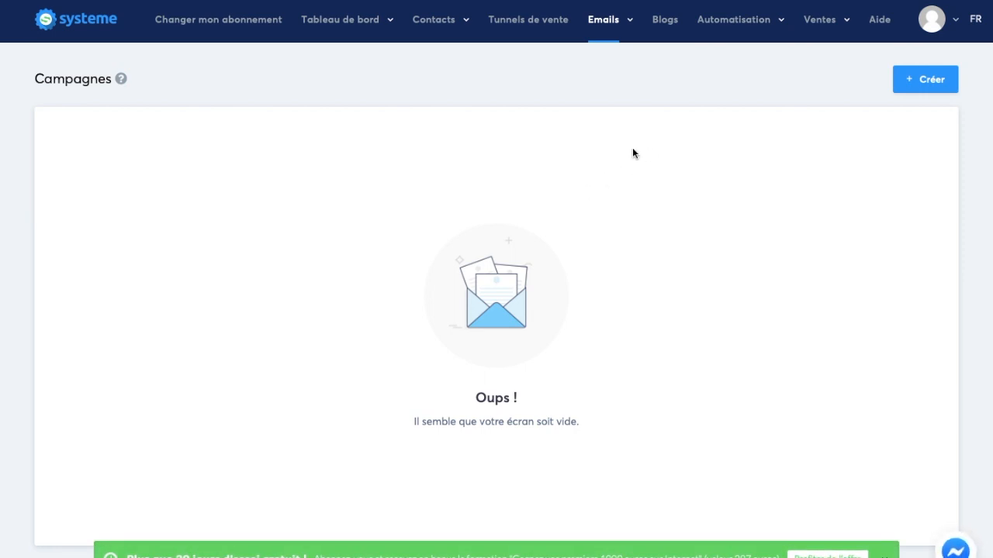
click(912, 82)
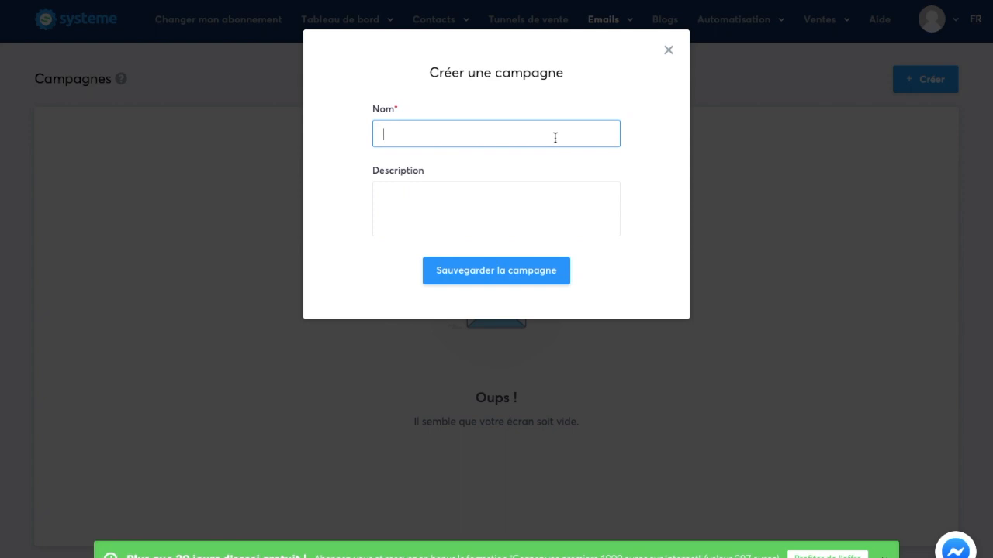
text(Formation dropsj)
key(BackSpace)
text(hipping)
click(515, 272)
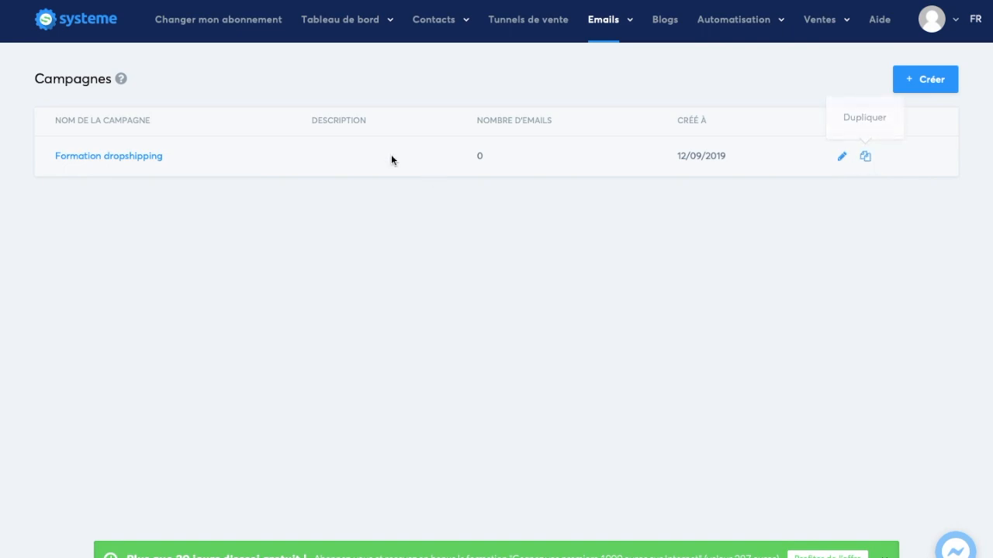
Add an email step to Formation dropshipping with subject 'Important : Ton accès à la formation gratuite !'.
click(98, 160)
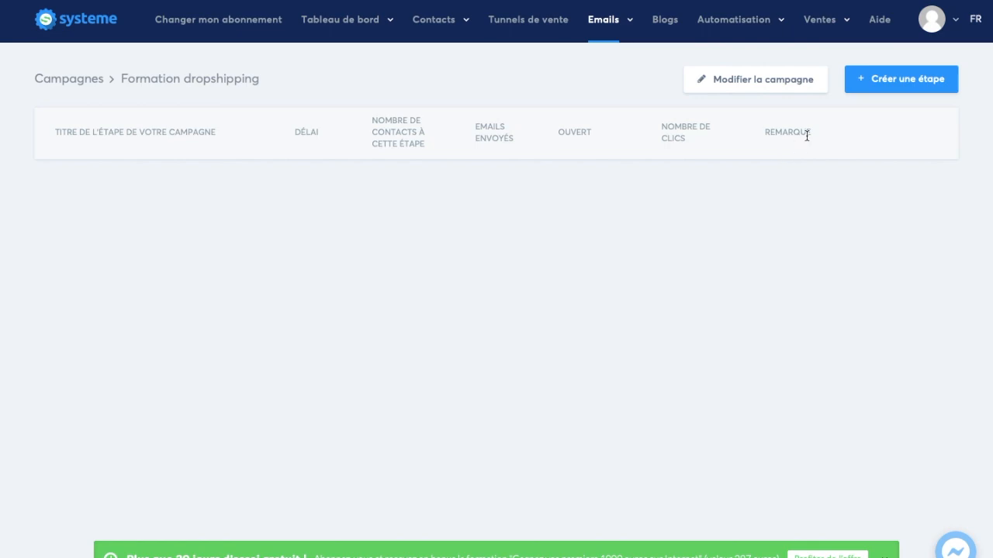
click(893, 87)
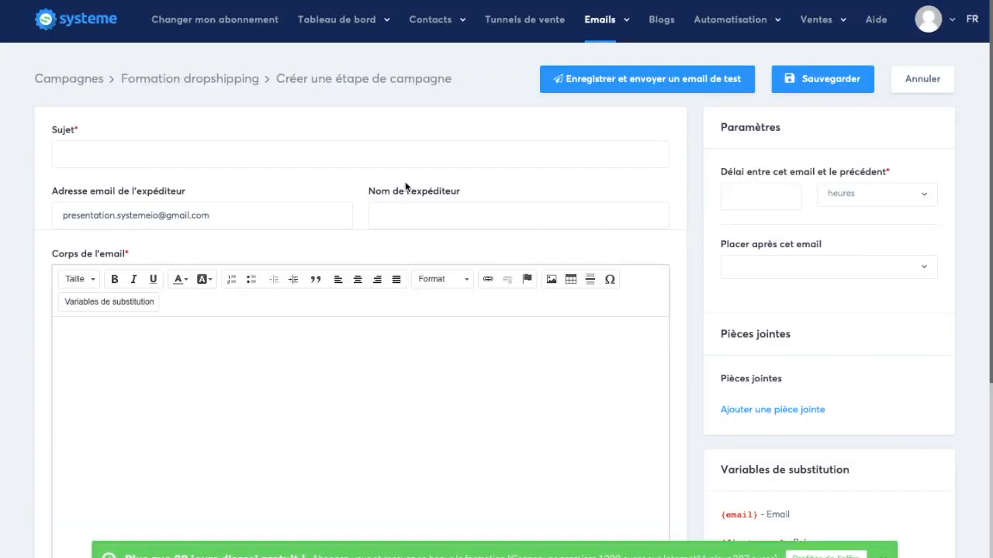
click(381, 158)
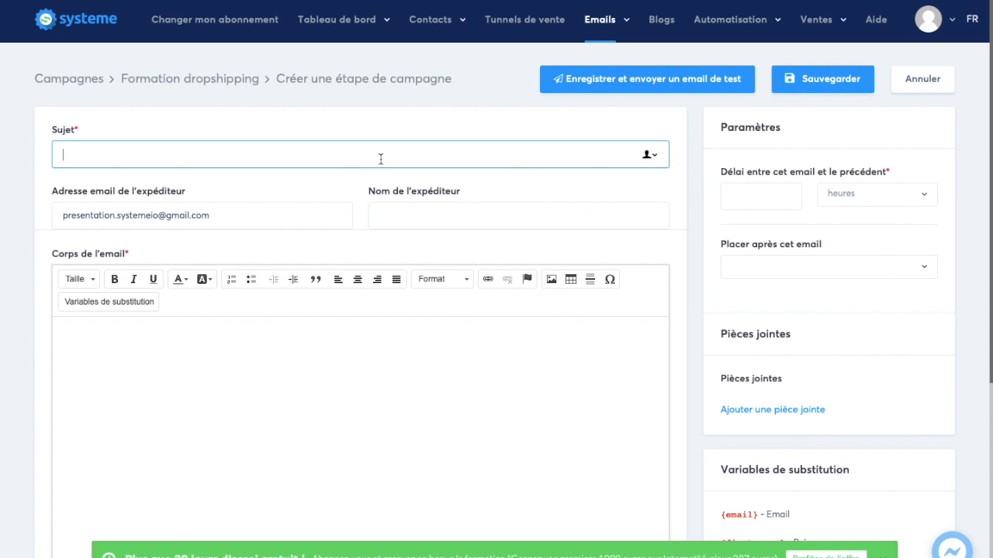
text(Important : Ton accès à la formation)
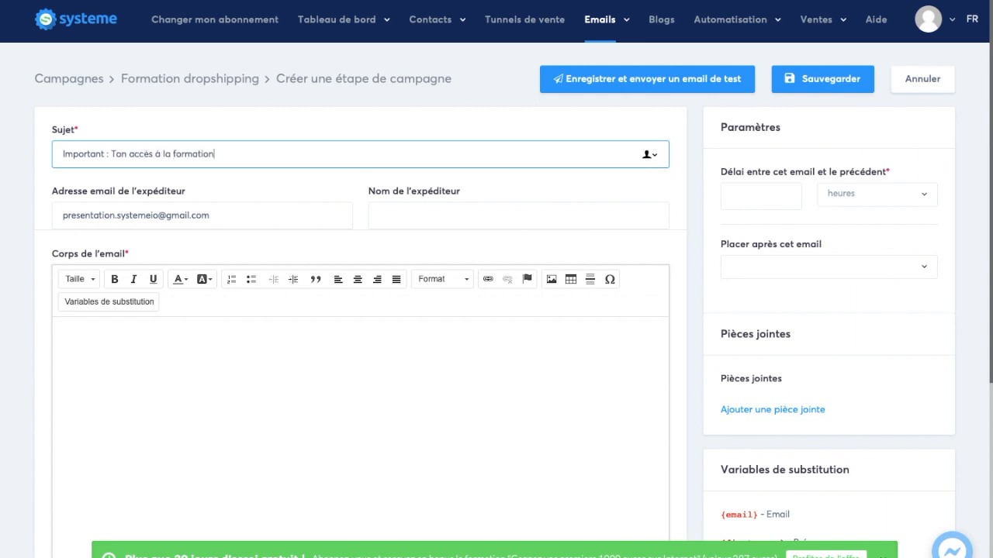
text( gratuite !)
Select gmail.com in the sender address and open a new browser tab.
scroll(173, 146, down, 1)
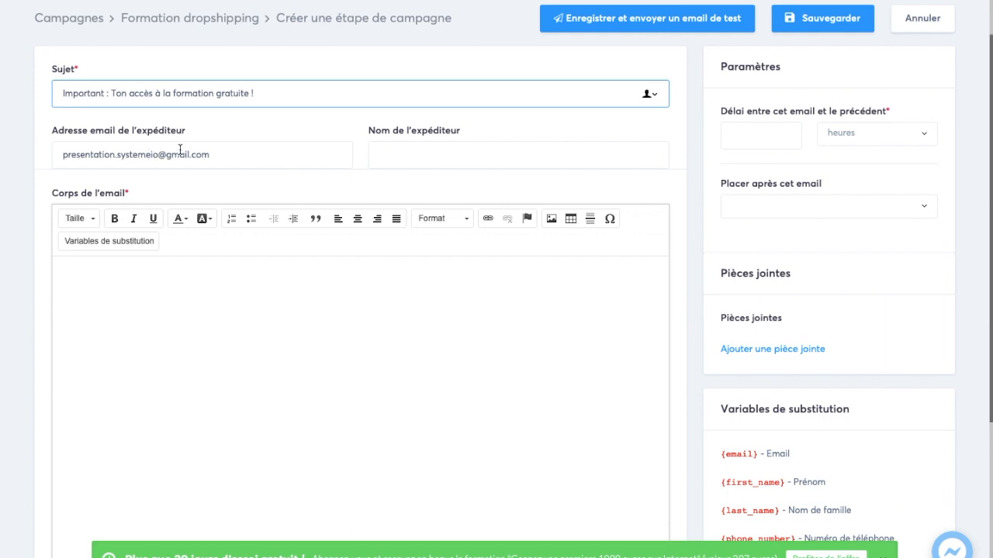
drag(180, 152, 61, 155)
click(221, 154)
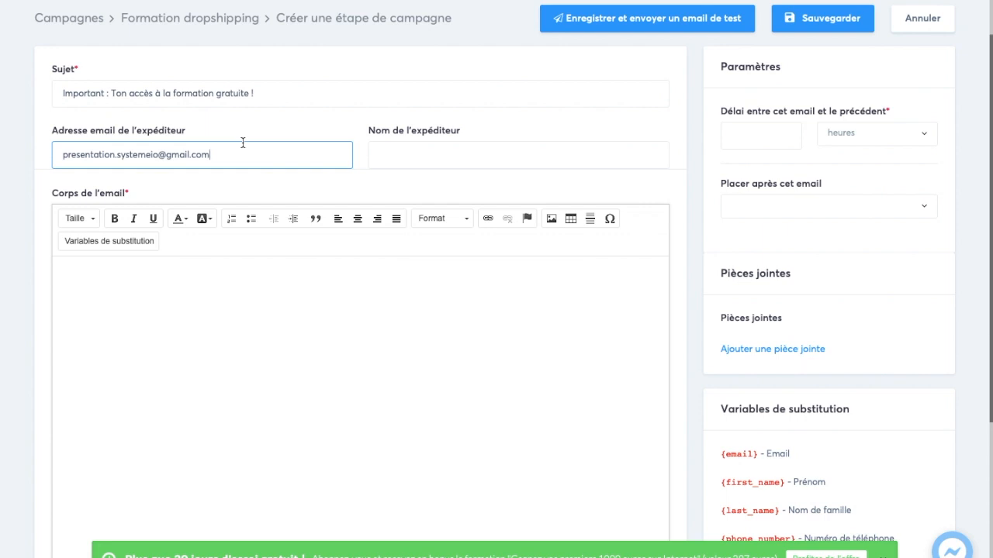
double_click(186, 154)
key(super+t)
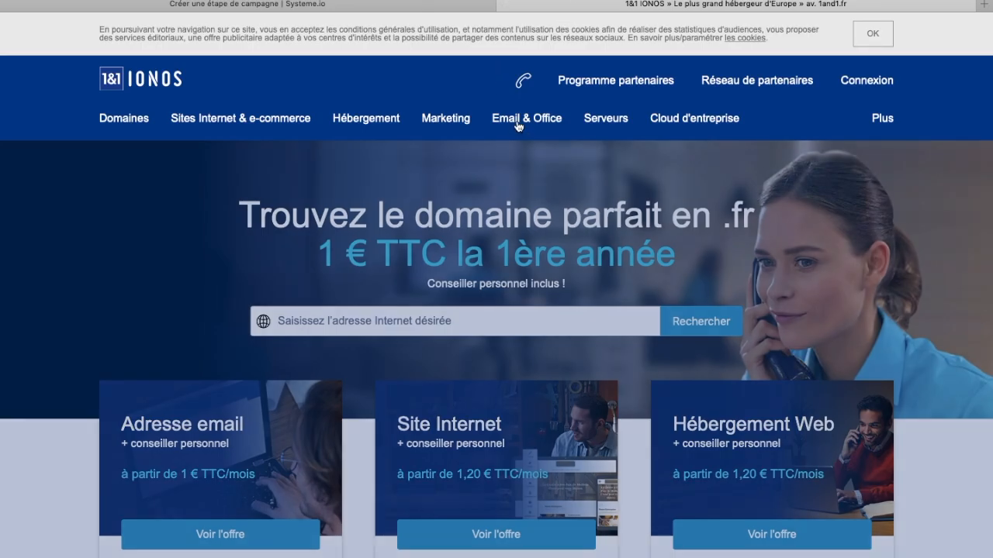
Review the IONOS professional email address pricing packs, then close that tab.
mouse_move(518, 126)
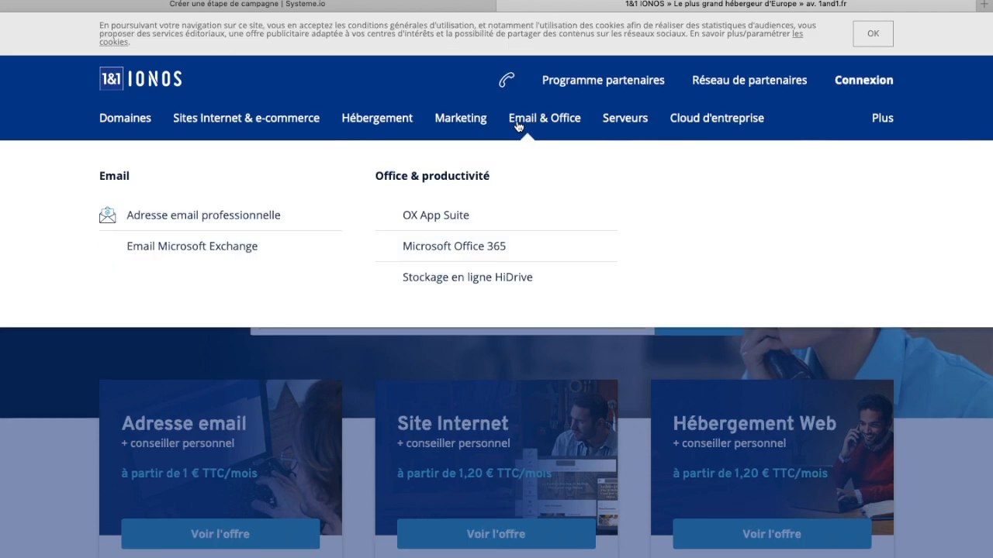
click(248, 217)
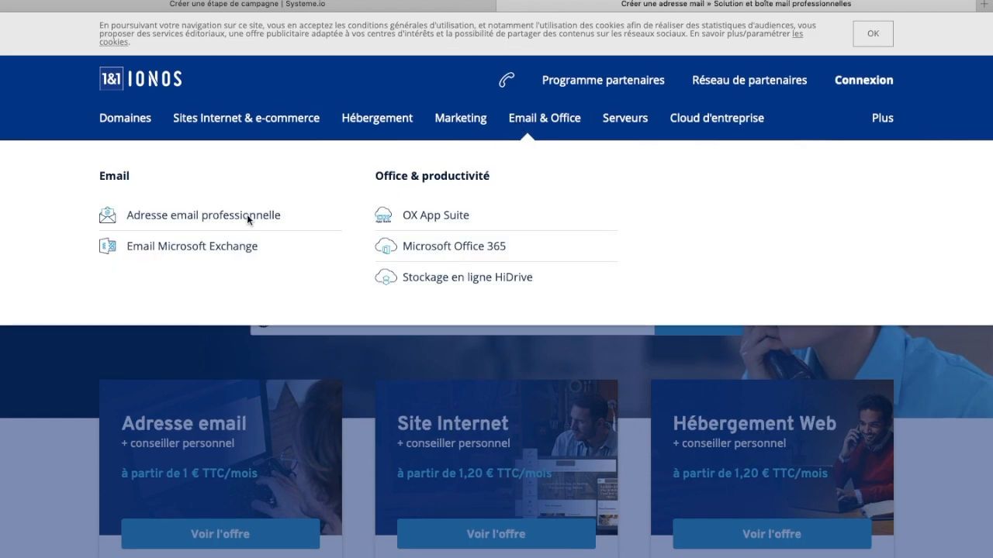
scroll(342, 382, down, 6)
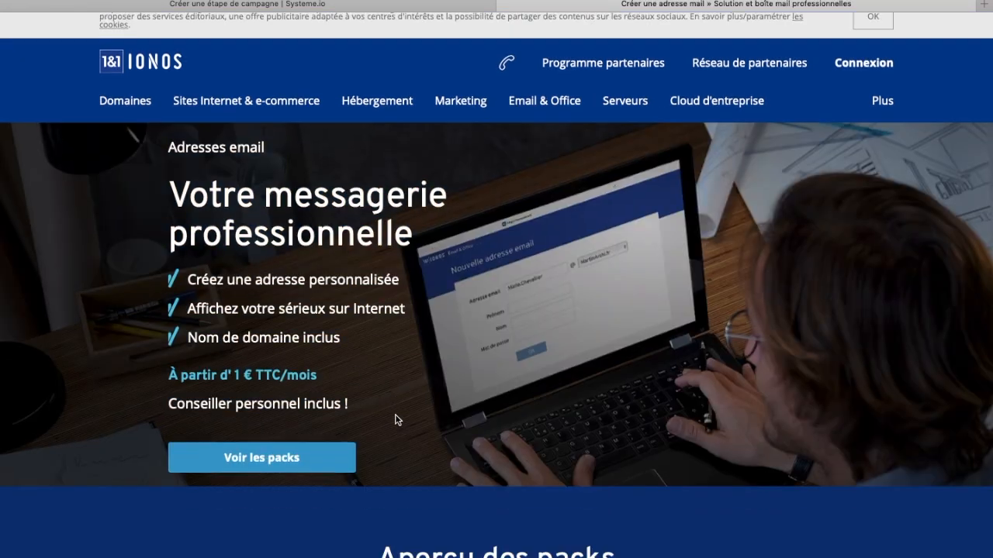
scroll(346, 365, down, 3)
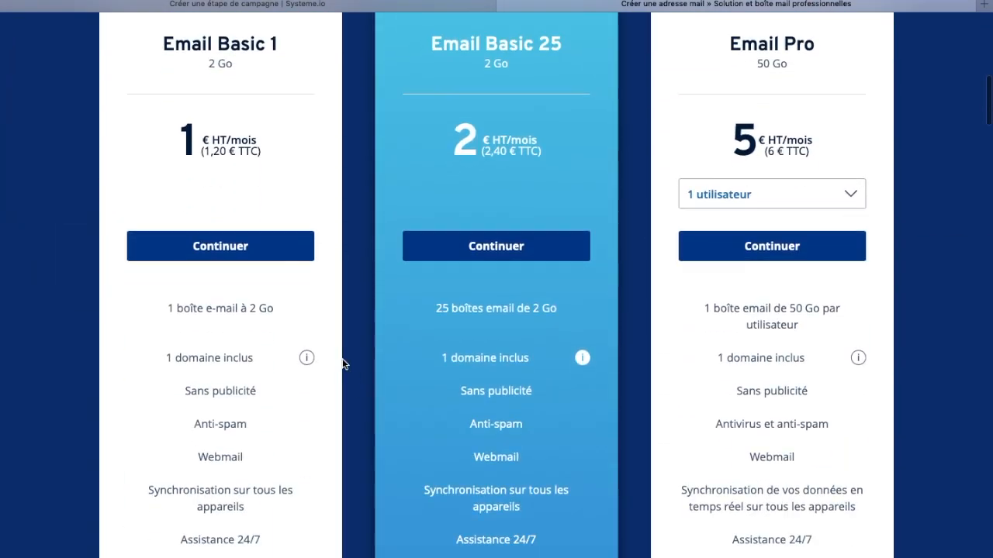
scroll(370, 262, up, 2)
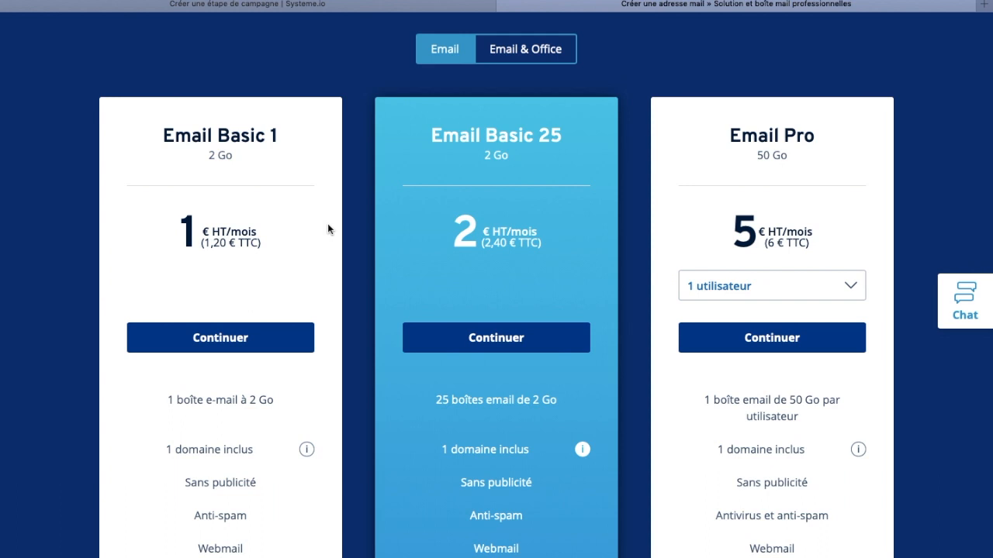
click(506, 5)
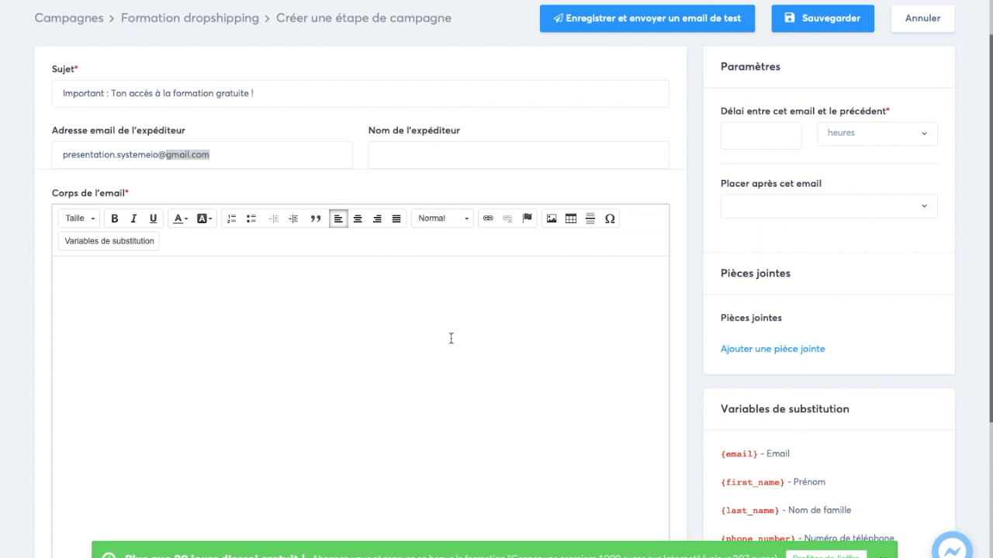
Enter the sender's name and begin the body with 'Bonjour,' and the free dropshipping course congratulations.
click(419, 160)
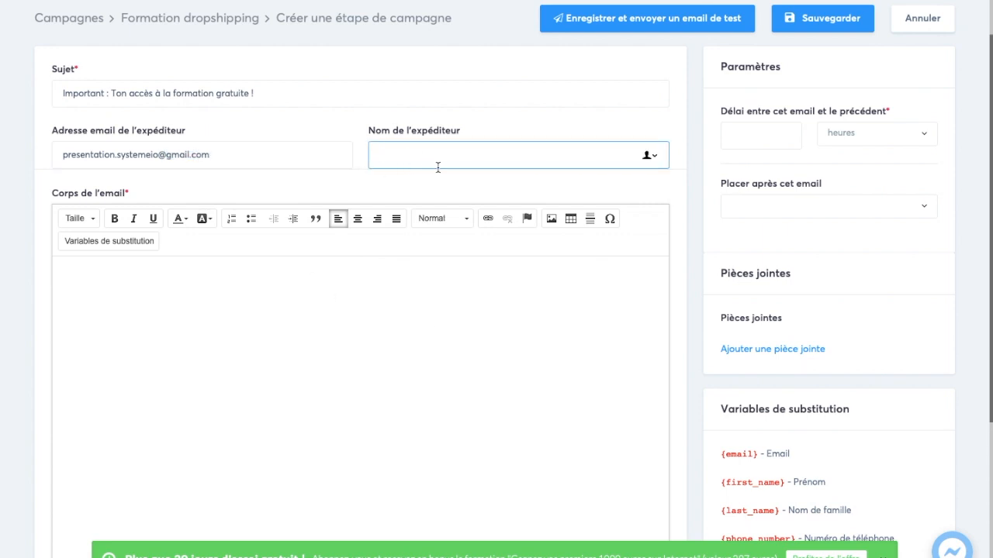
text(Alexandre)
click(259, 335)
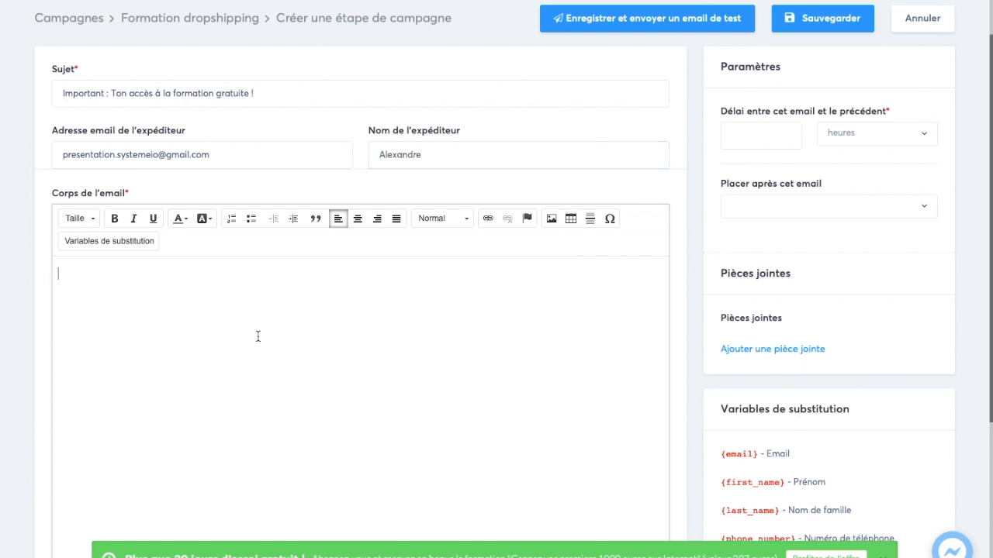
scroll(288, 267, down, 1)
text(Bonjour,)
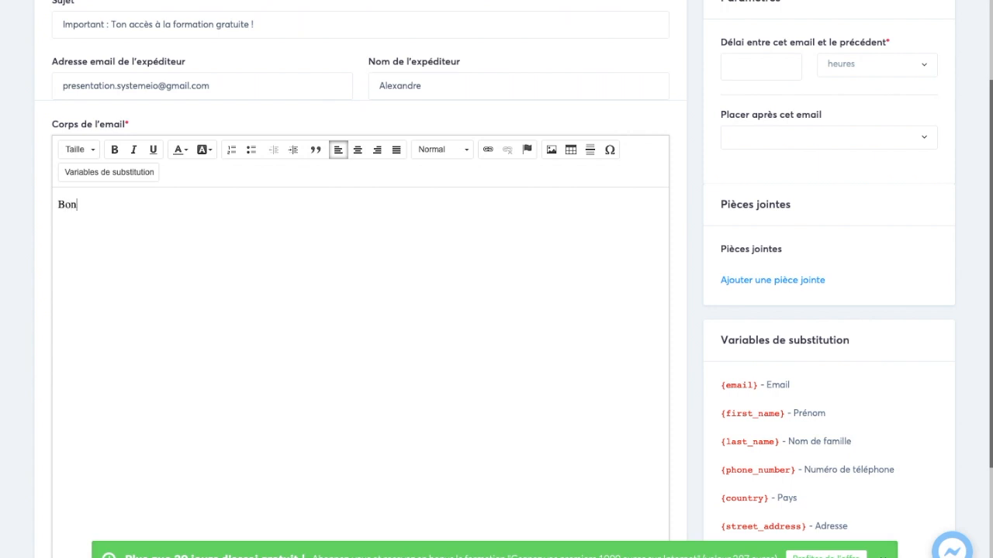
key(Return)
text(Félicitations, vou)
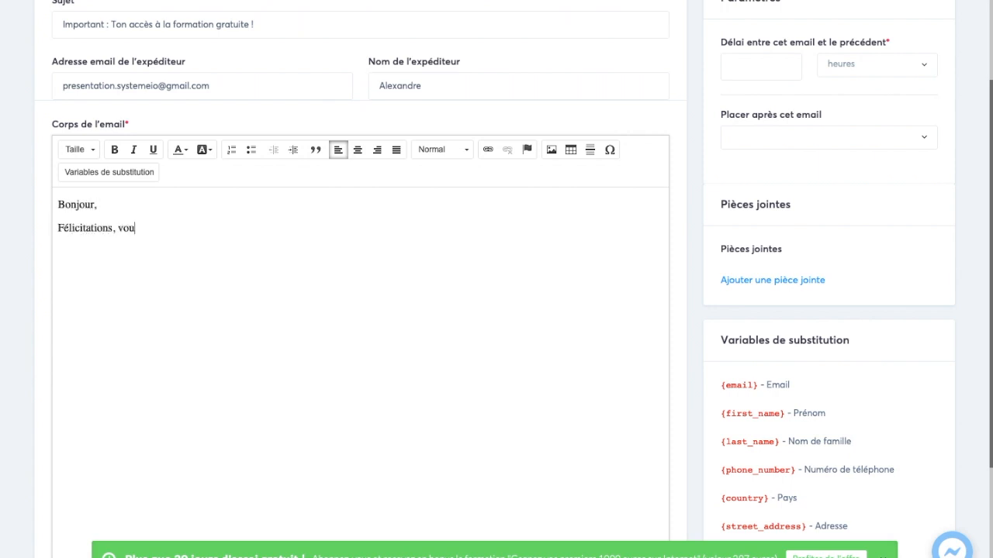
text(s avez accès à la formation gr)
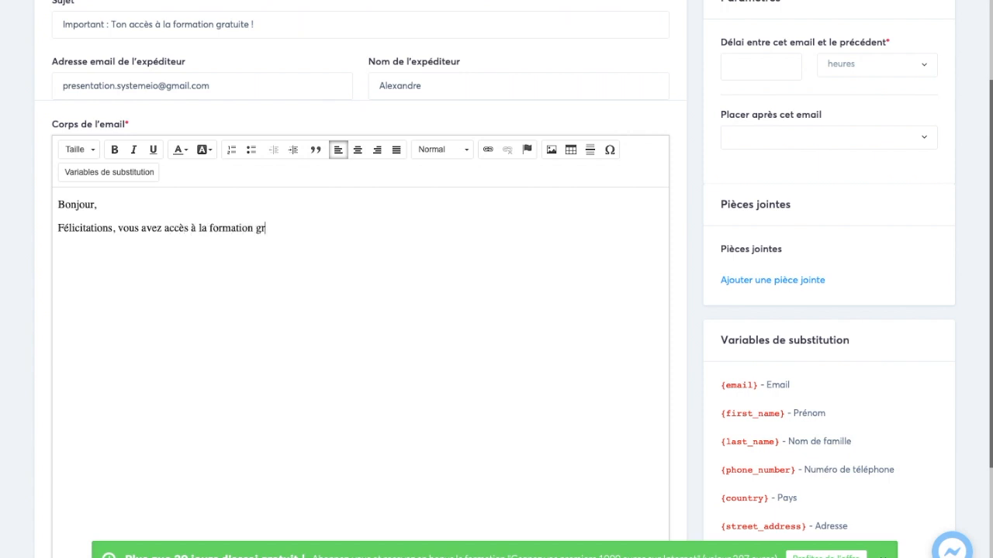
text(atuite sur le dropshipping !)
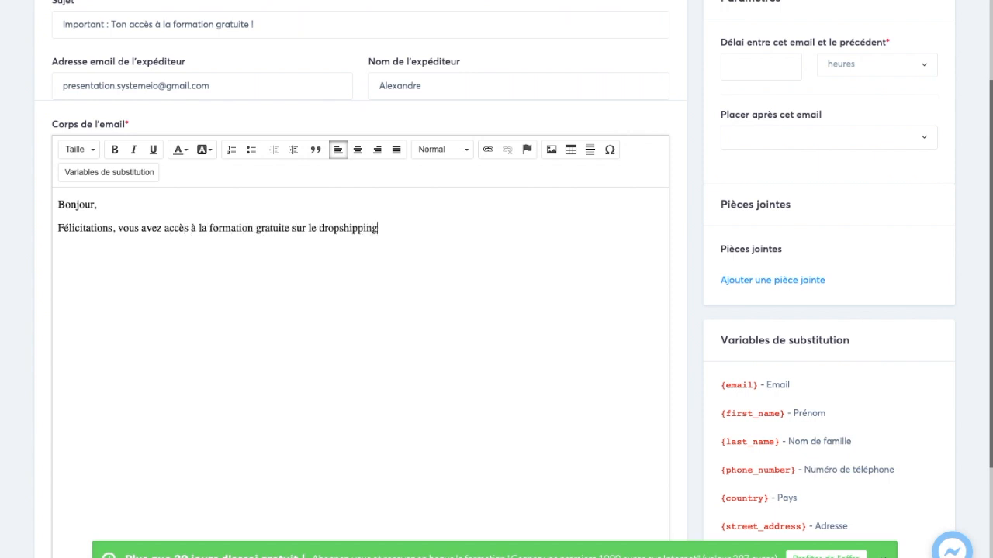
key(Return)
Add 'Clique ici pour accéder à la formation, A tout de suite,' and sign with the sender's name.
text(Clique ici )
text(pour accèer)
key(BackSpace)
key(BackSpace)
text(der)
key(BackSpace)
key(BackSpace)
key(BackSpace)
key(BackSpace)
text(éde)
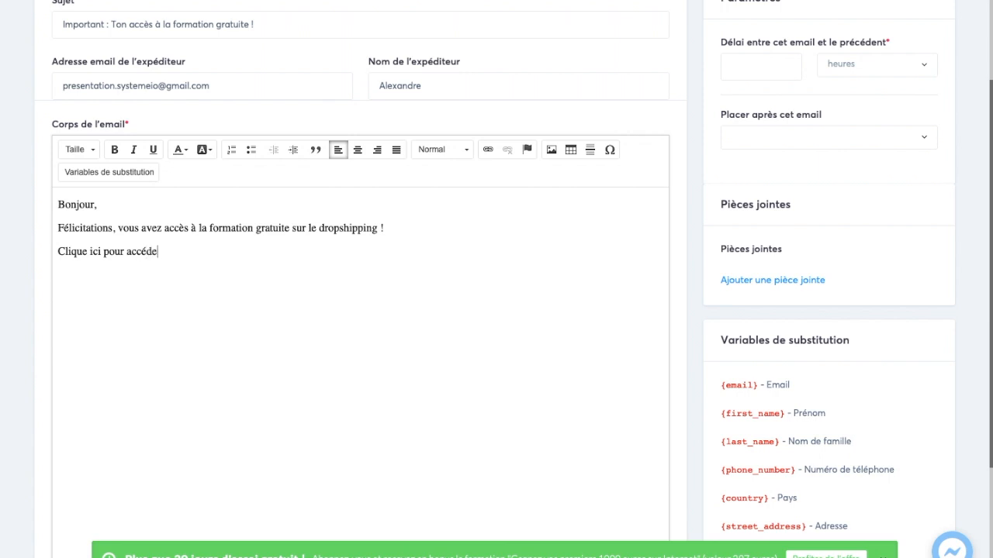
text(r à la formation, A tout de )
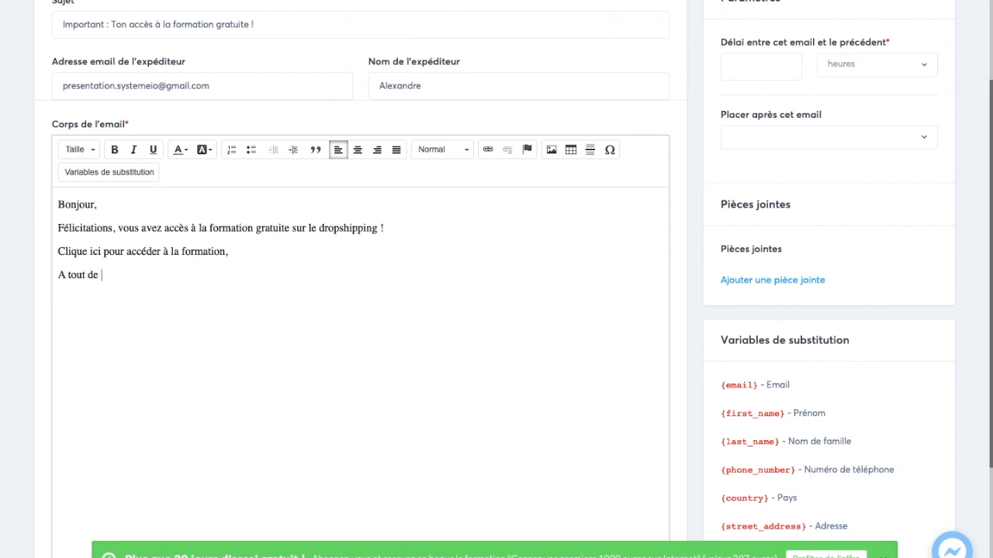
text(suite,)
key(Return)
text(Alexandre)
scroll(644, 361, up, 3)
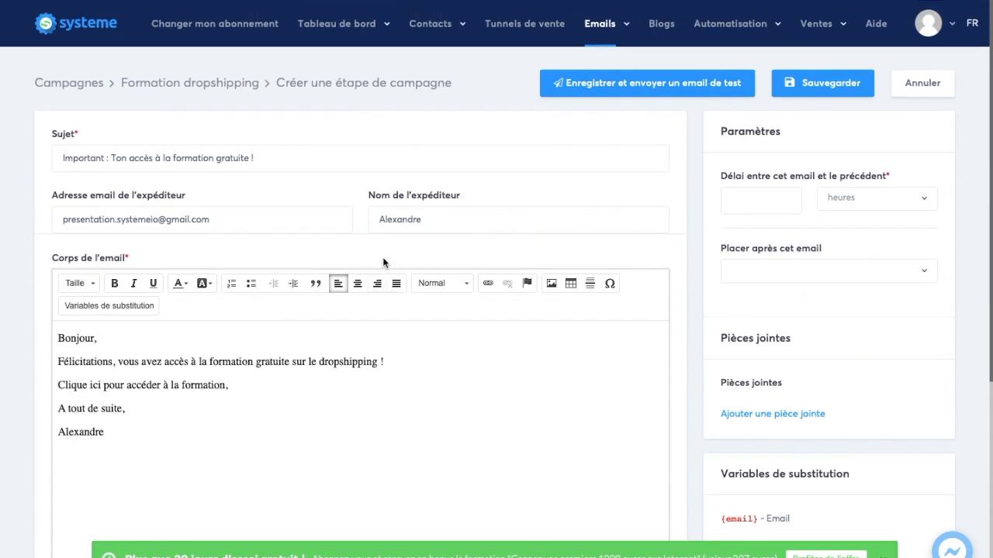
Open the sales funnels page in a new tab and enter the 'Tunnel de vente complet' funnel.
right_click(541, 26)
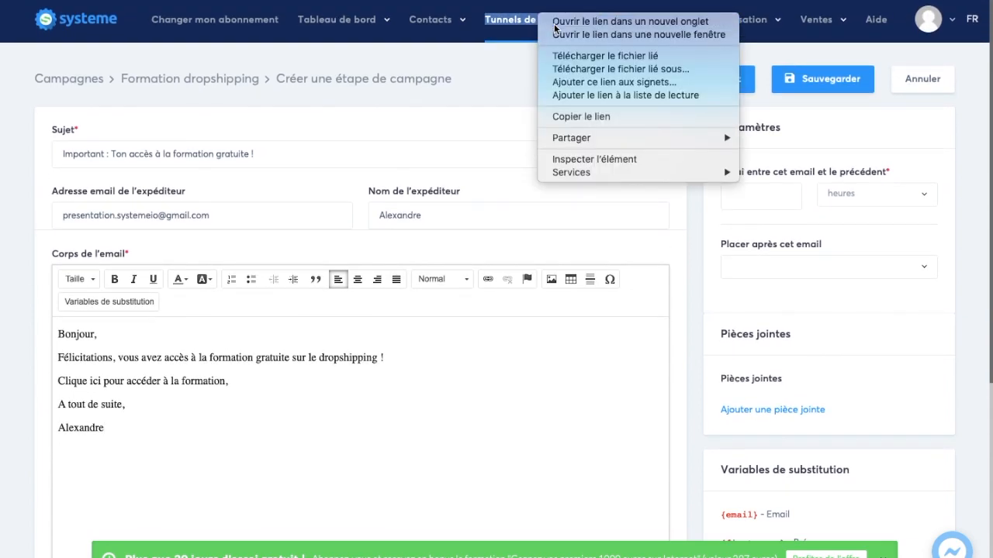
click(608, 21)
click(628, 8)
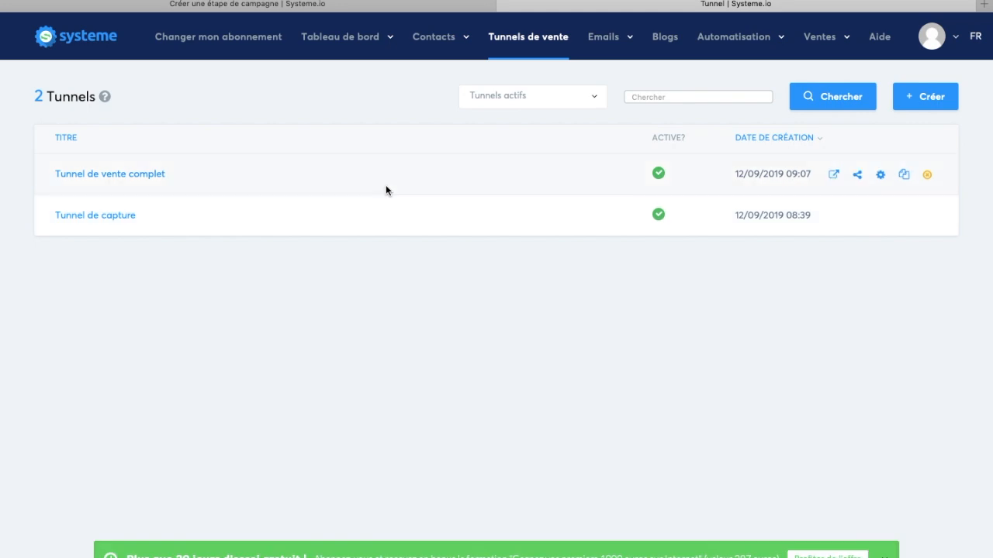
click(129, 176)
Copy the Page de vente step's web address and preview the sales page.
click(137, 159)
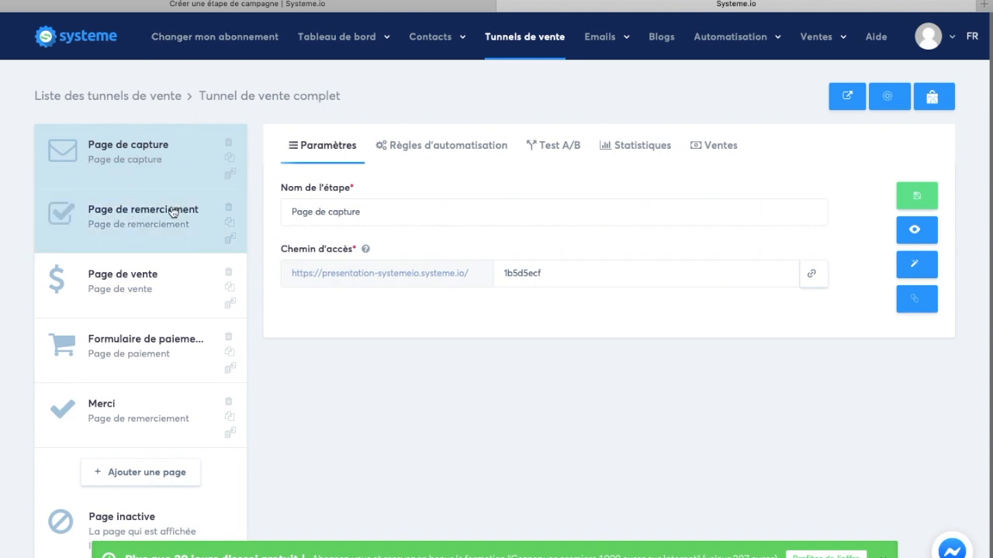
scroll(164, 144, down, 1)
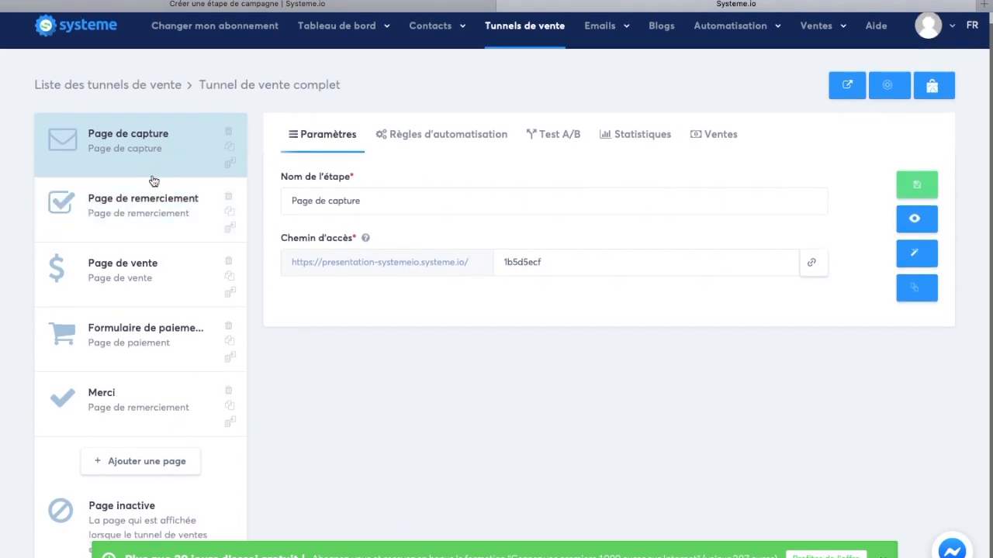
click(144, 266)
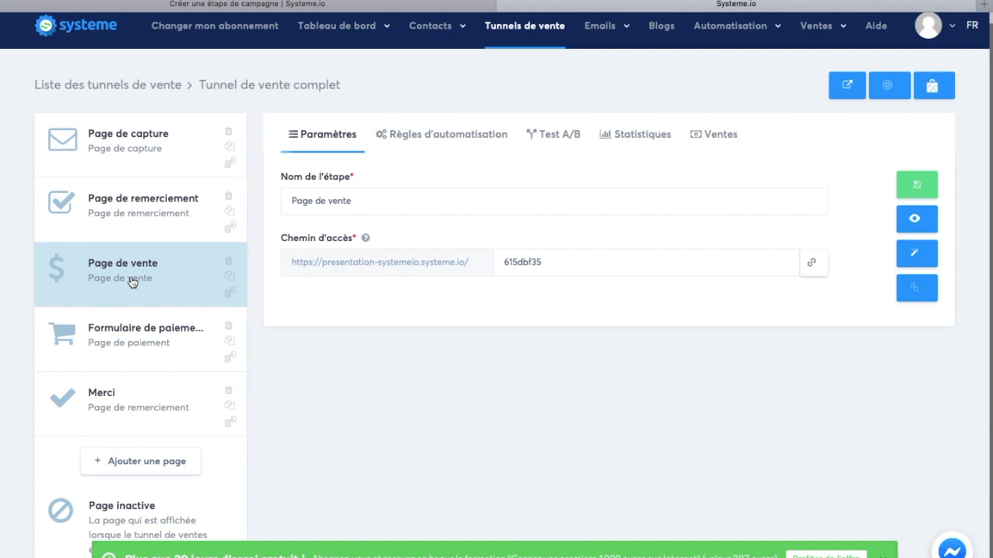
click(817, 267)
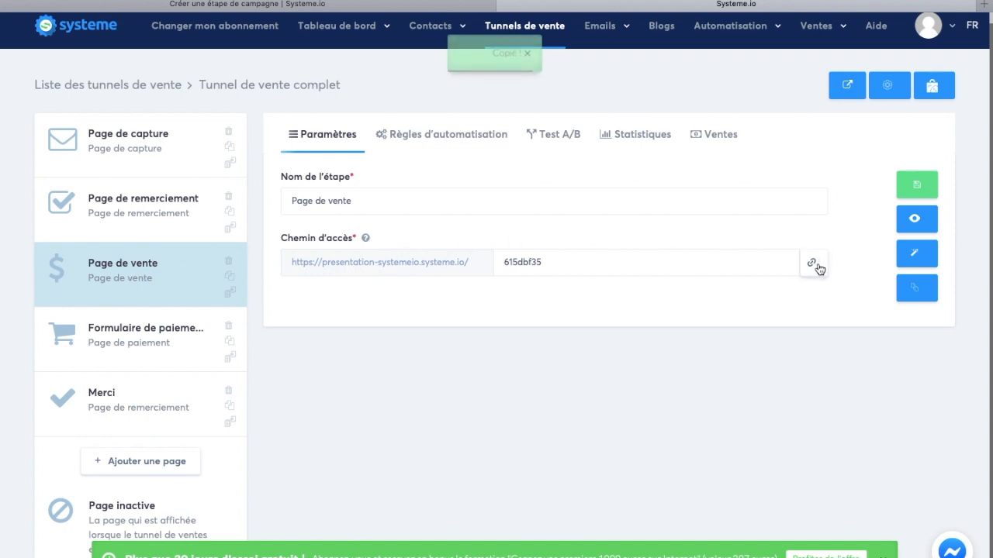
click(917, 220)
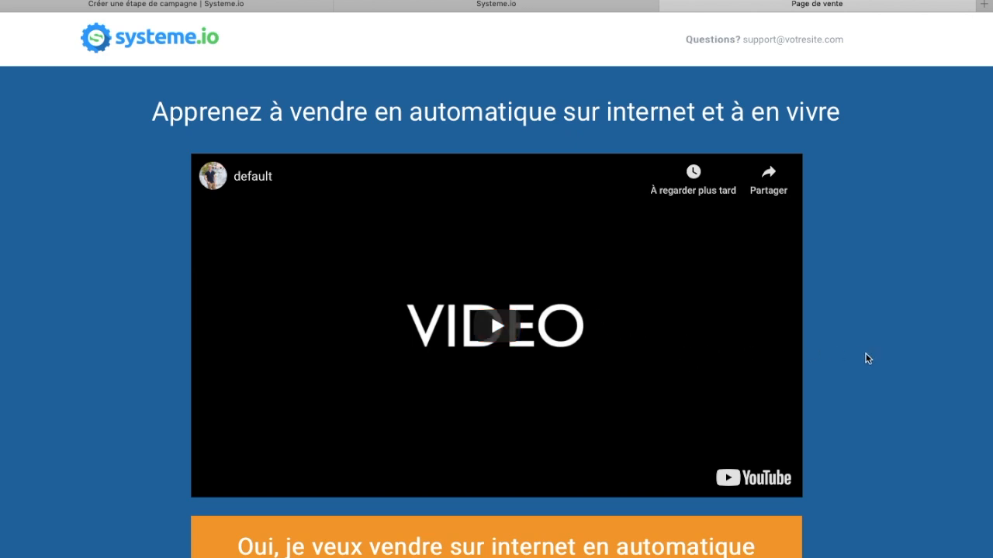
Scroll through the sales page preview, then close it.
scroll(867, 357, down, 3)
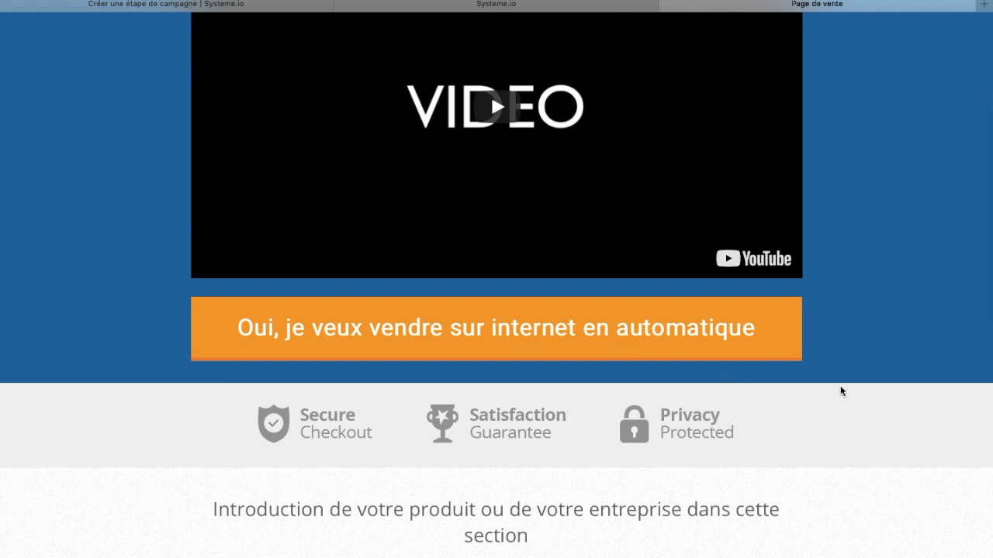
scroll(841, 391, up, 3)
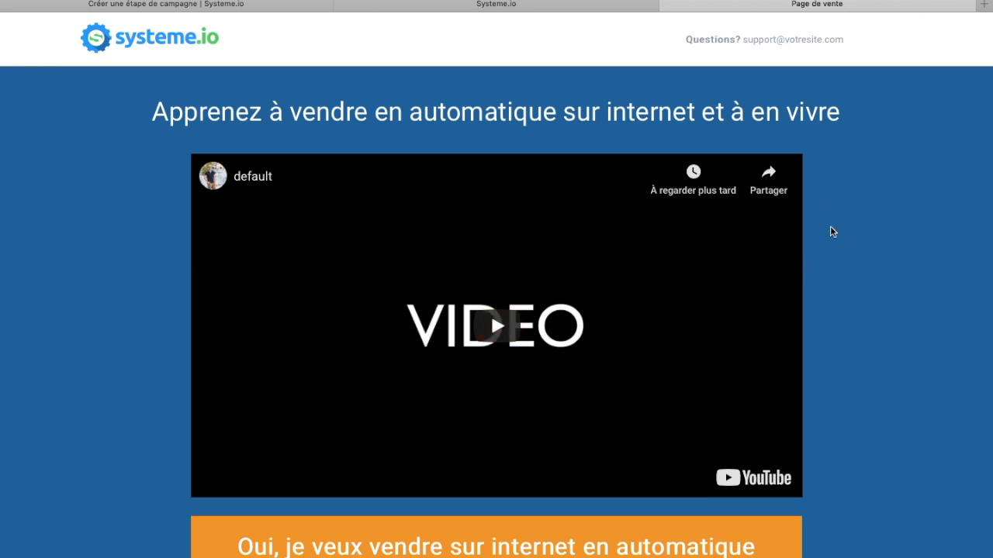
scroll(785, 317, down, 1)
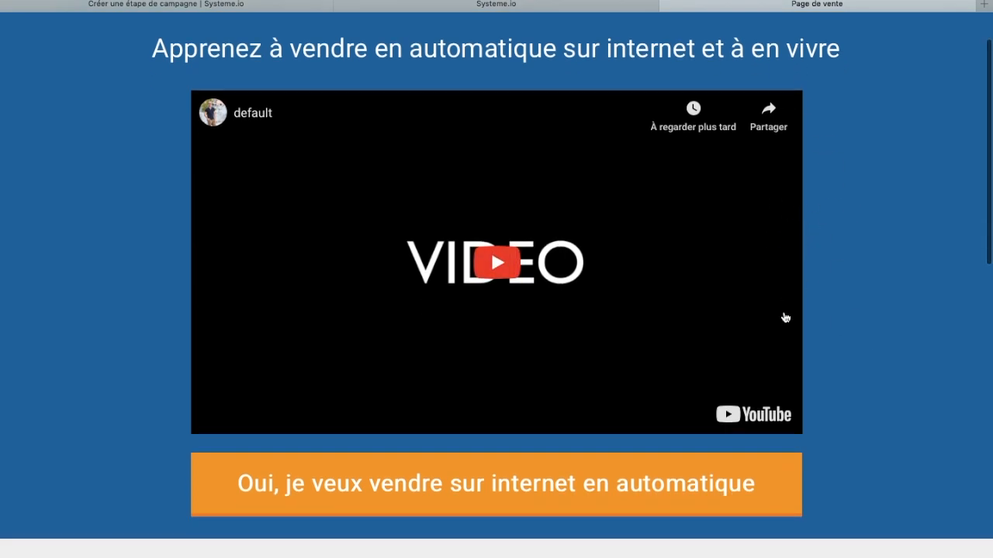
scroll(598, 250, up, 1)
scroll(610, 348, down, 2)
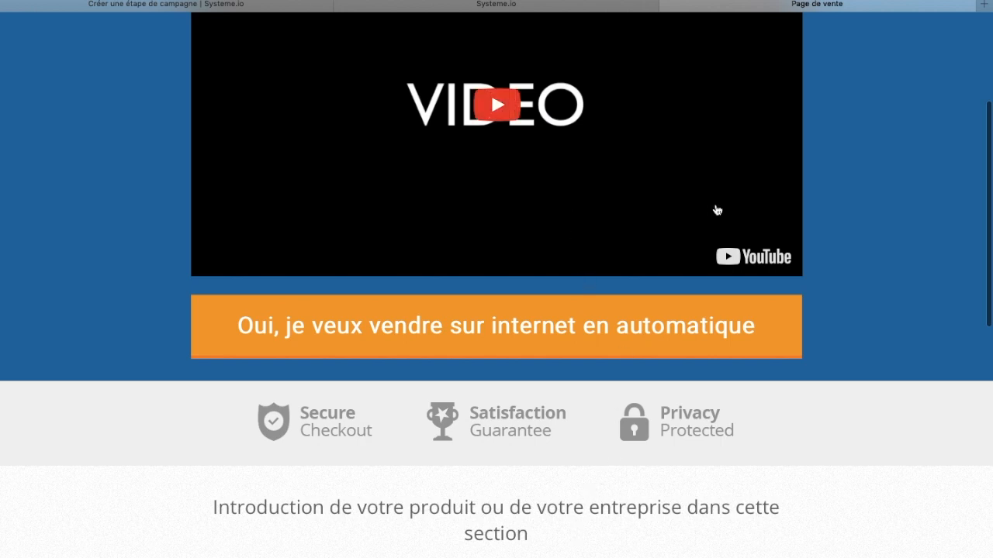
scroll(869, 309, up, 3)
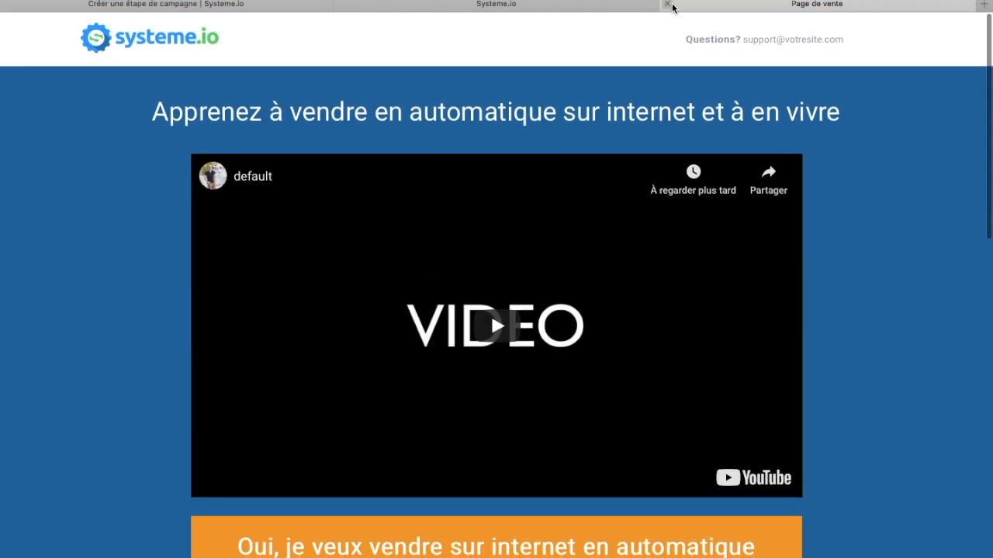
click(668, 5)
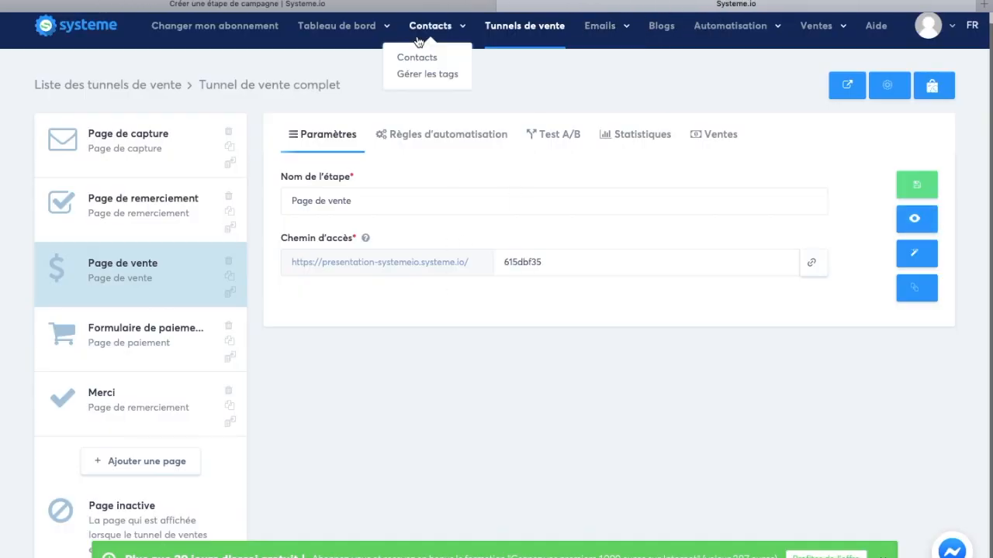
Copy the sales page address again from the funnel settings and return to the email draft.
click(419, 6)
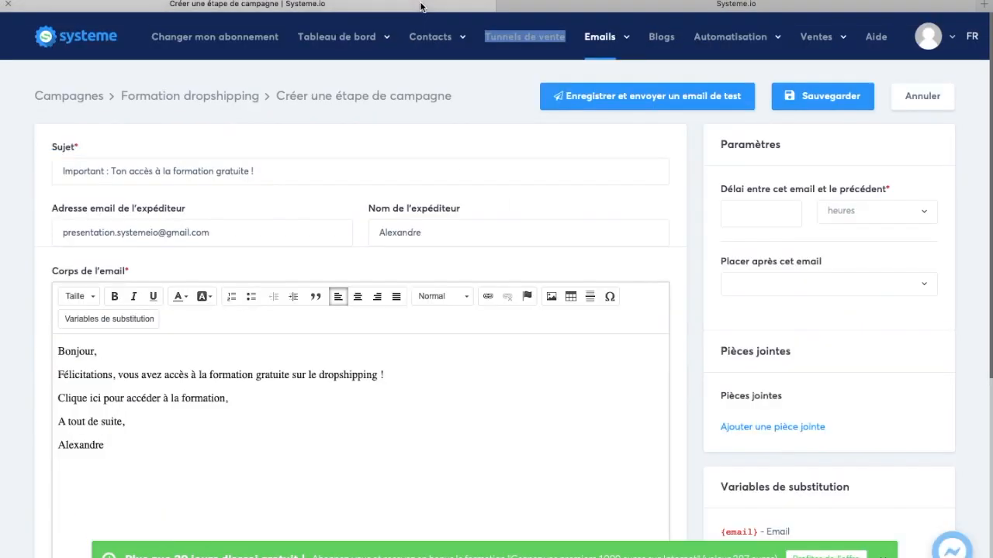
click(551, 5)
click(812, 262)
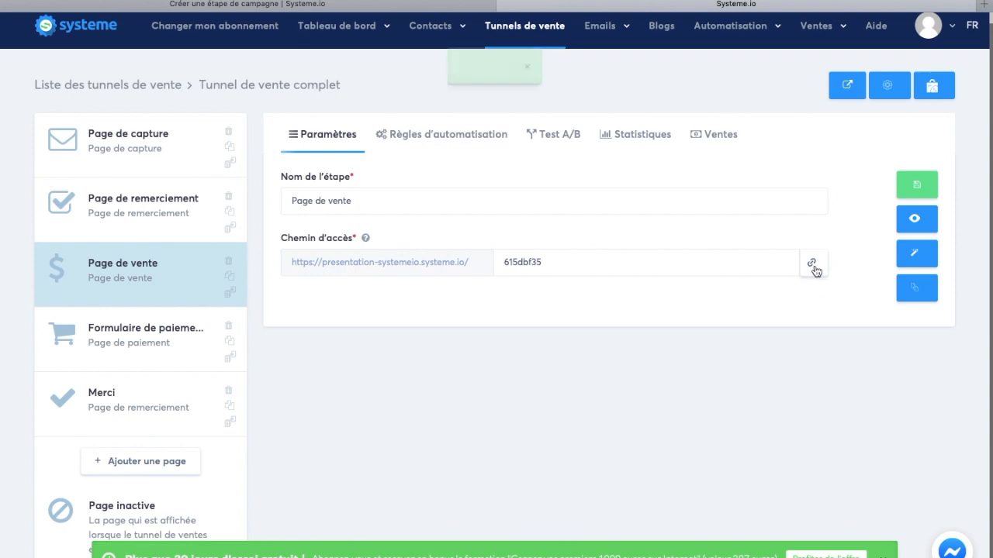
click(420, 5)
scroll(455, 437, down, 3)
scroll(455, 437, down, 2)
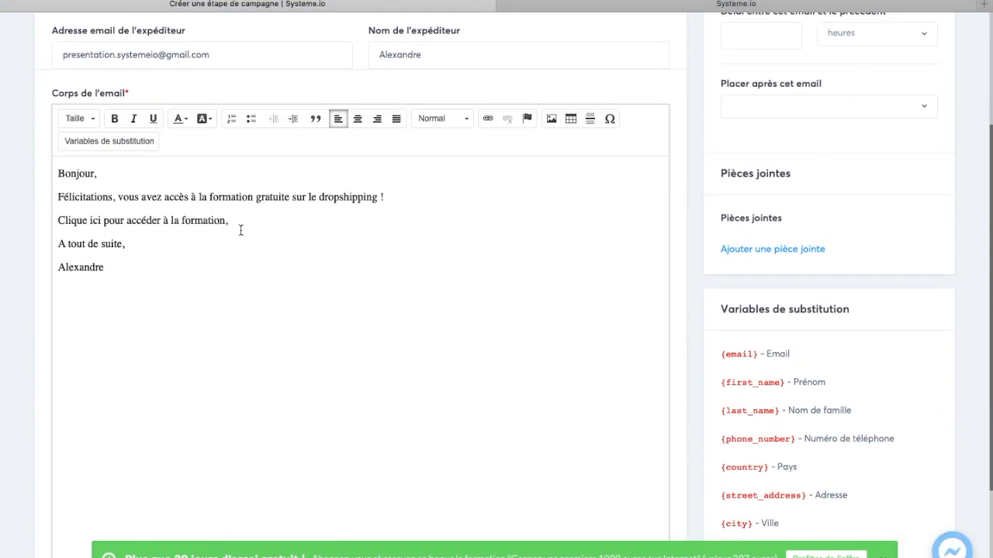
Link 'Clique ici pour accéder à la formation,' to the copied sales page URL and set it to size 20.
drag(240, 218, 58, 224)
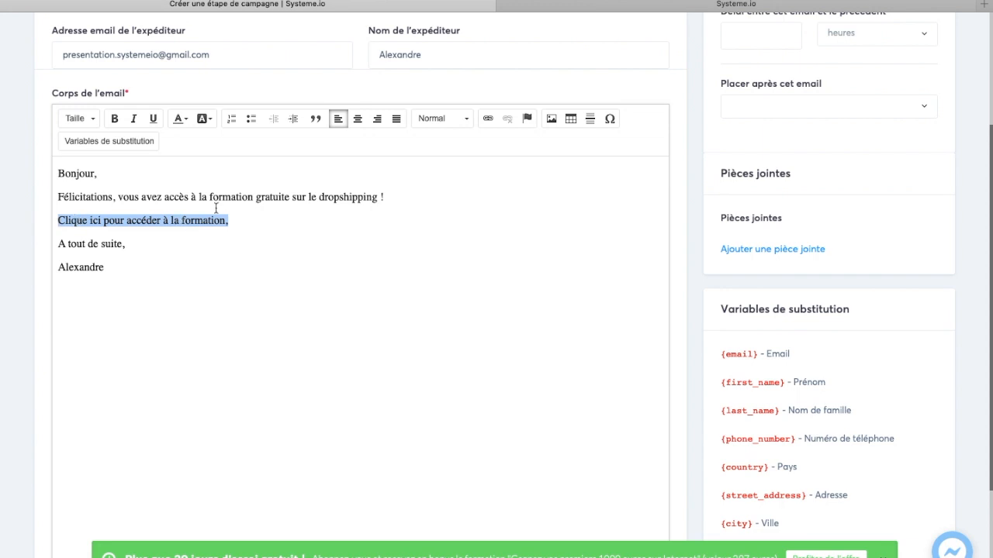
click(488, 118)
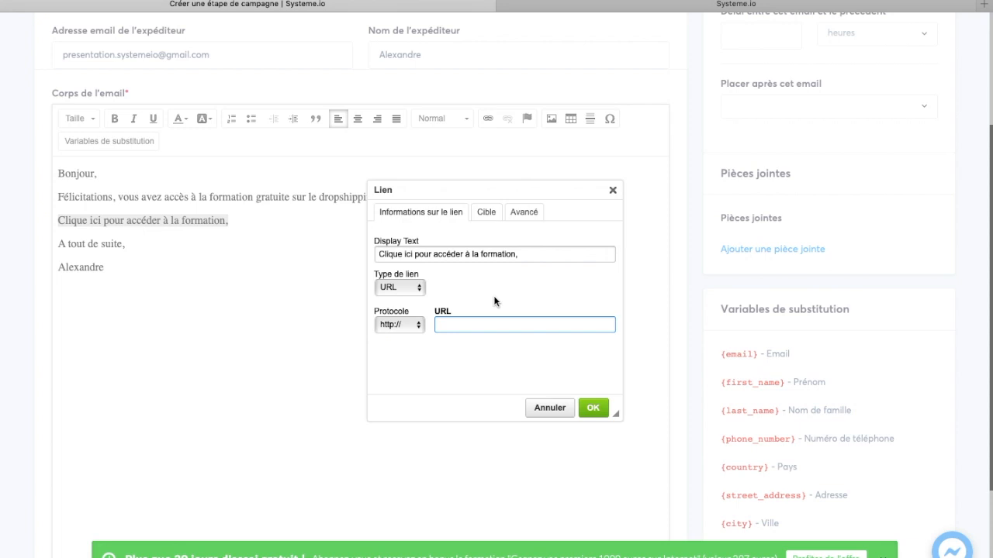
key(super+v)
click(592, 408)
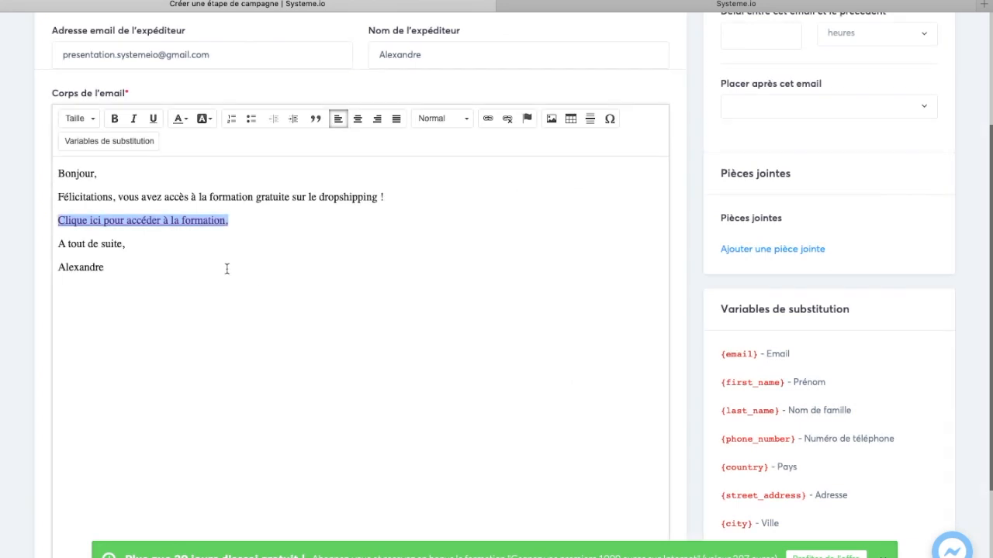
click(85, 121)
scroll(104, 221, down, 3)
click(104, 222)
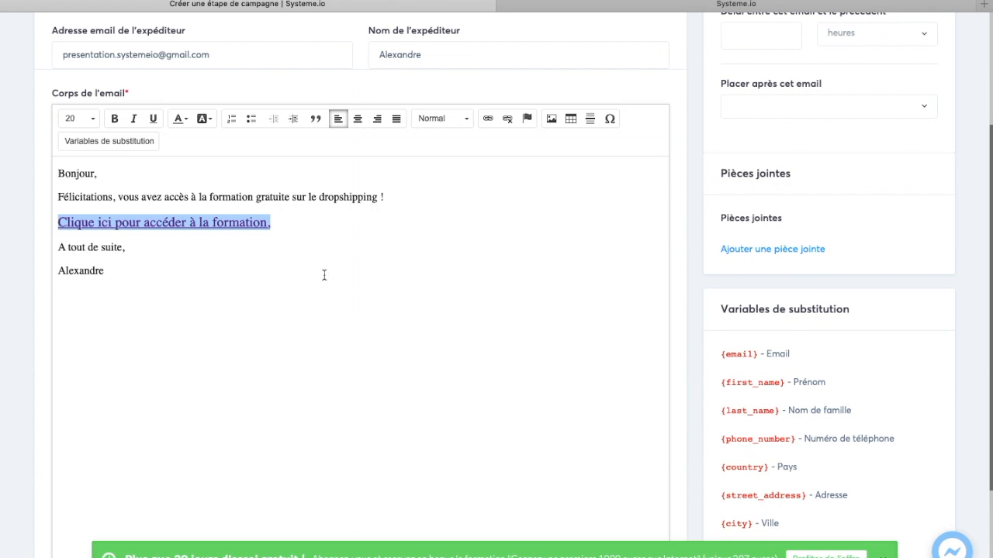
click(304, 262)
scroll(292, 259, up, 2)
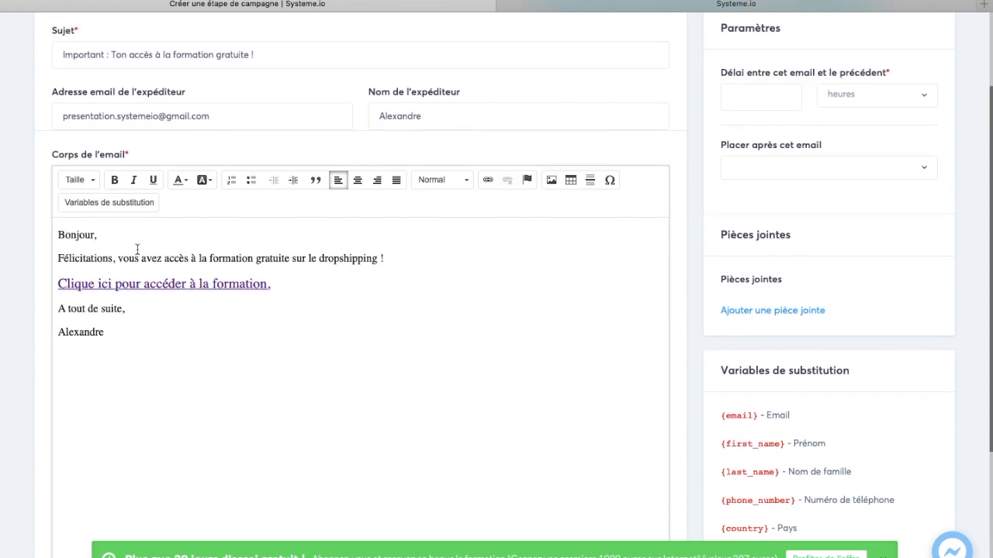
Insert the {first_name} variable after 'Bonjour' so the greeting reads 'Bonjour {first_name},'.
scroll(707, 285, down, 4)
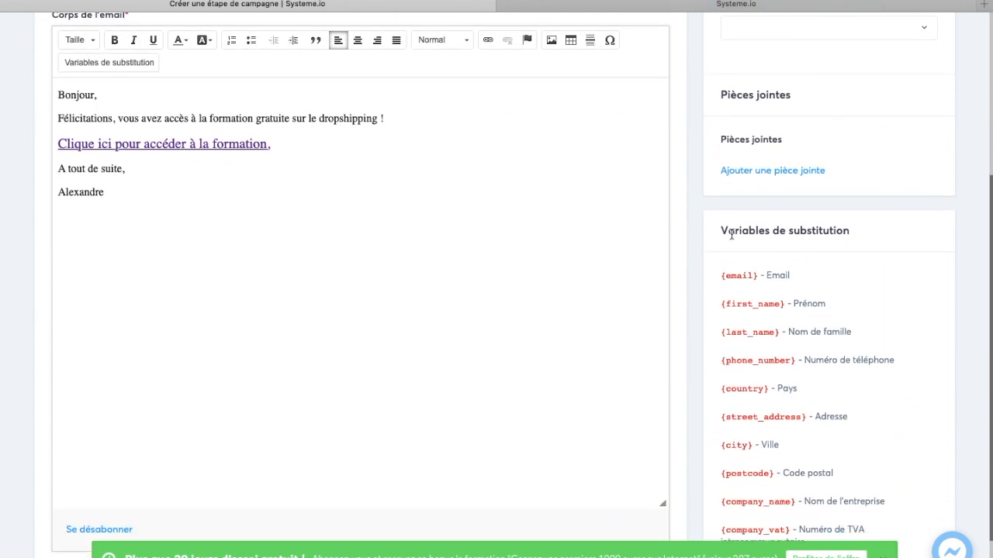
scroll(792, 302, down, 2)
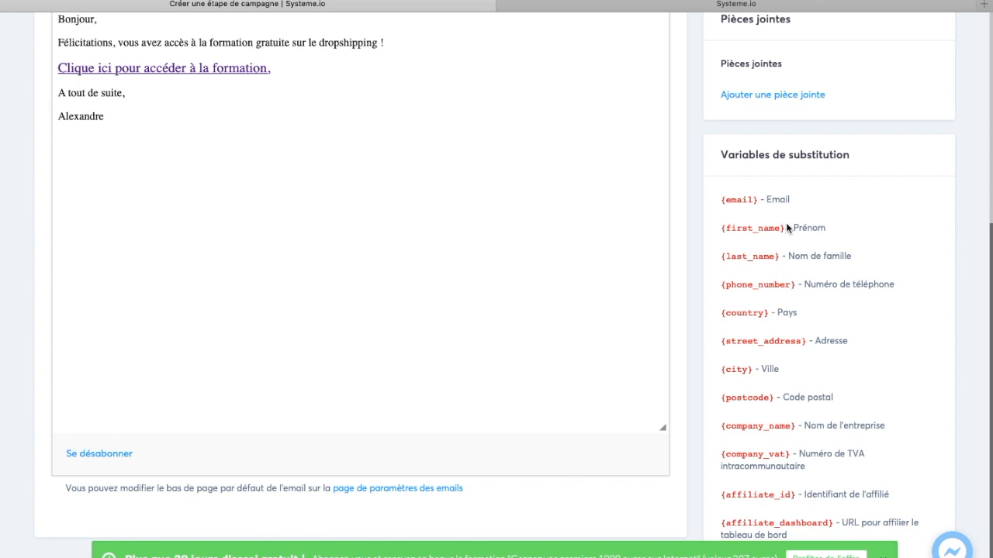
drag(784, 228, 718, 231)
key(super+c)
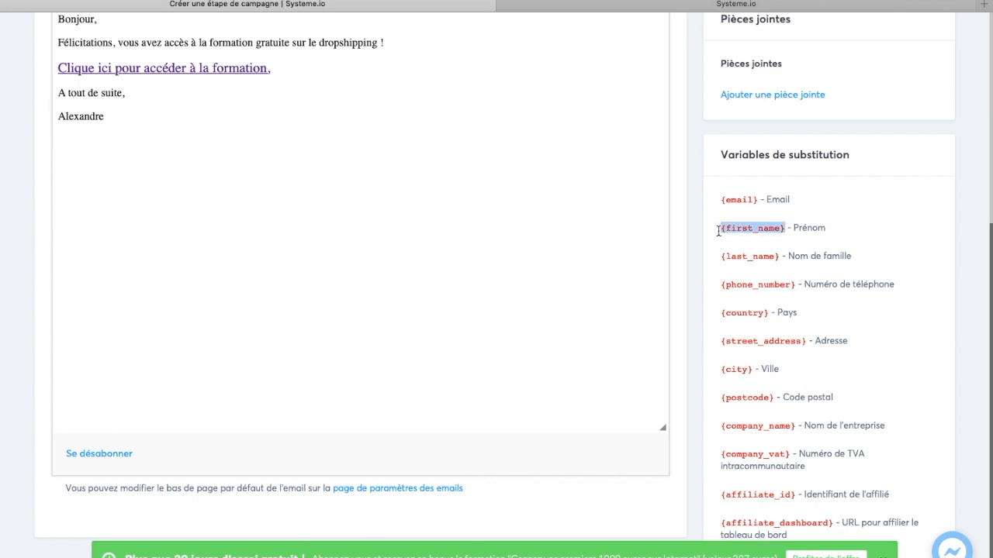
scroll(722, 230, up, 4)
click(95, 187)
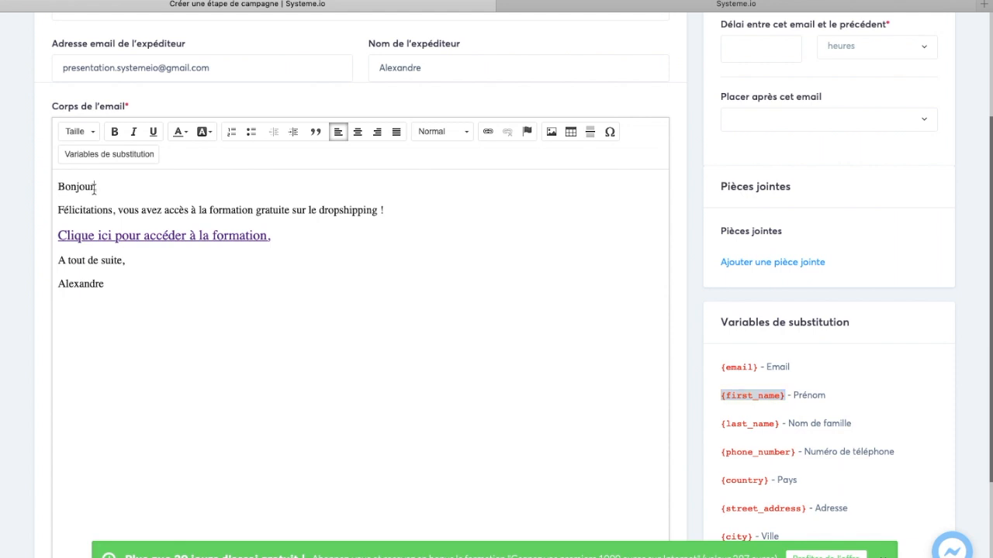
key(super+v)
key(BackSpace)
key(BackSpace)
key(BackSpace)
key(BackSpace)
key(BackSpace)
key(BackSpace)
key(BackSpace)
key(BackSpace)
key(BackSpace)
key(BackSpace)
key(BackSpace)
key(BackSpace)
key(super+v)
Try a bulleted list ('Avantage 1', '2') after the congratulations line, then delete it, keeping the link on its own line.
click(385, 210)
key(Return)
click(252, 132)
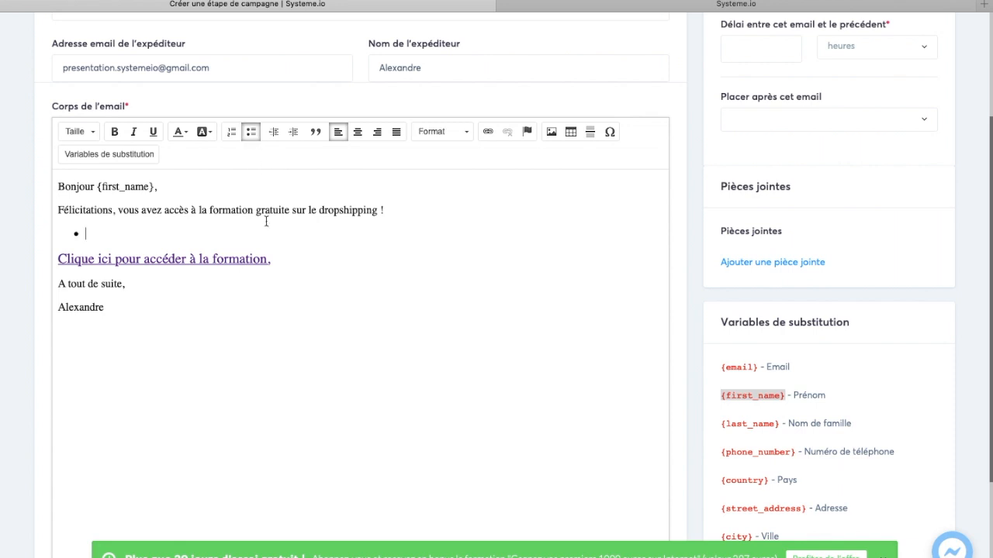
text(Avantage 1)
key(Return)
text(2)
key(Return)
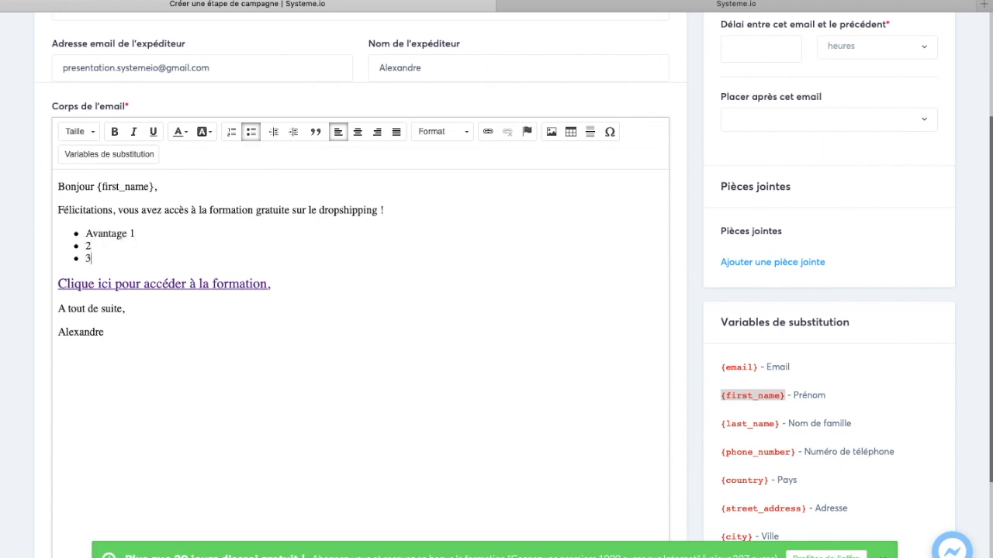
drag(127, 263, 50, 228)
key(BackSpace)
key(BackSpace)
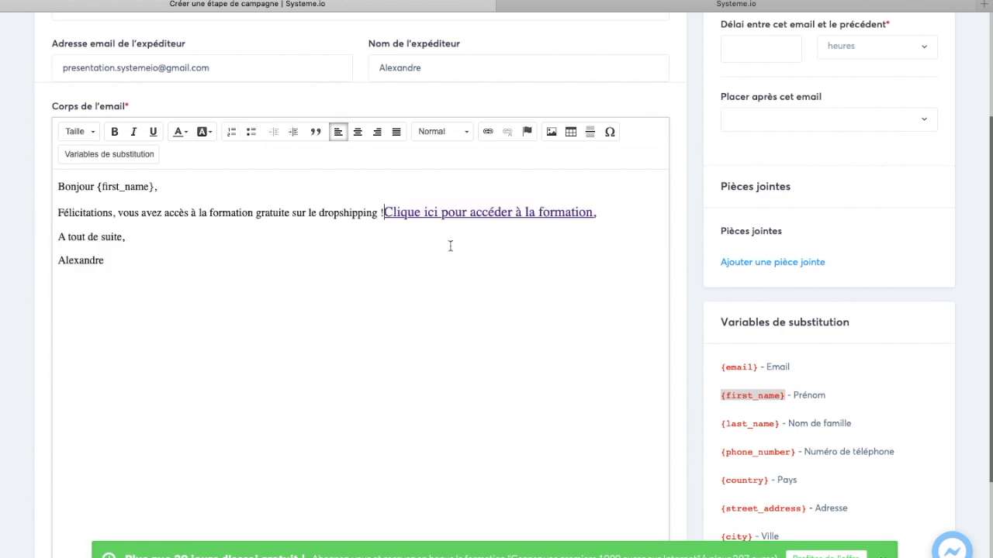
key(Return)
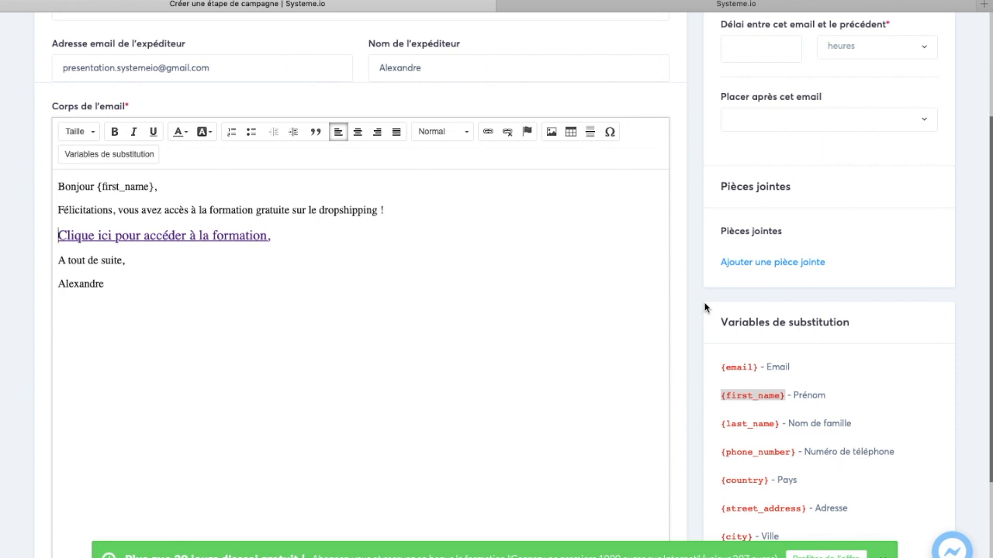
Set the email's delay to 0 hours.
scroll(705, 308, up, 3)
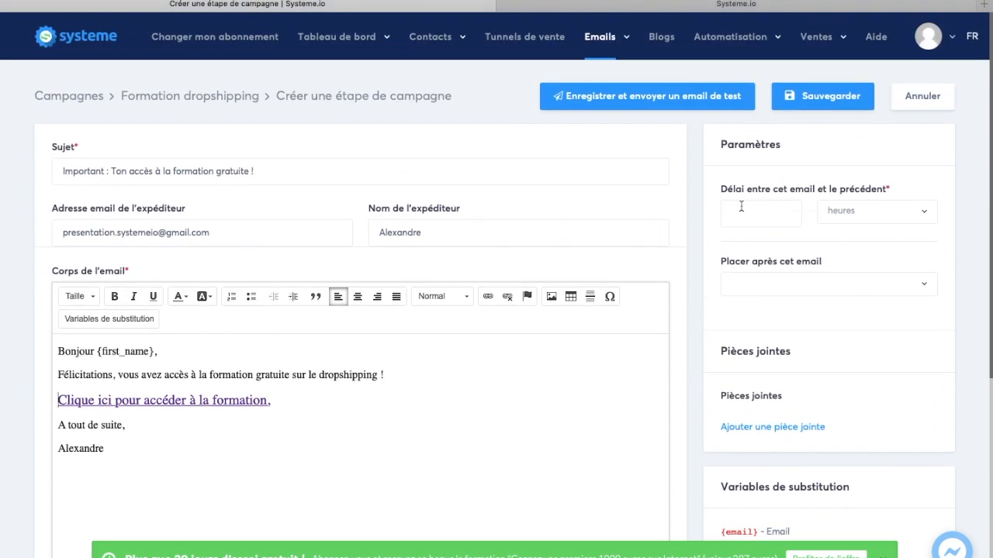
click(798, 208)
text(0)
click(859, 210)
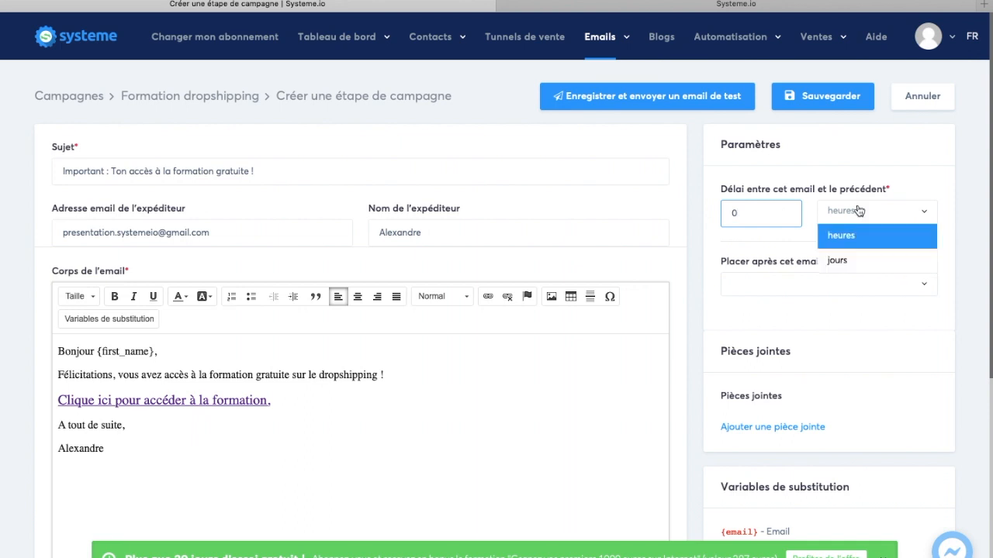
click(881, 147)
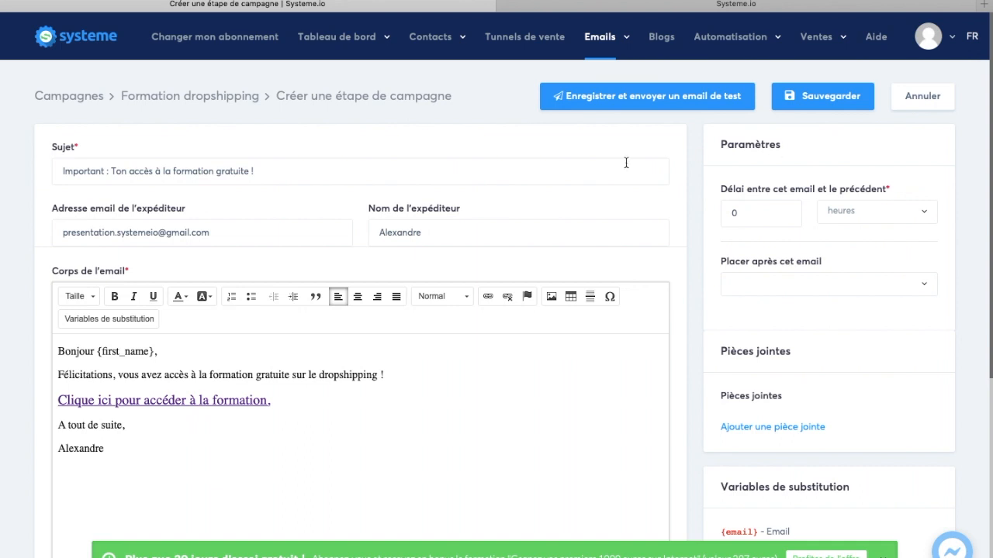
Replace the sender address with the contact address and save the first campaign email.
drag(242, 233, 48, 232)
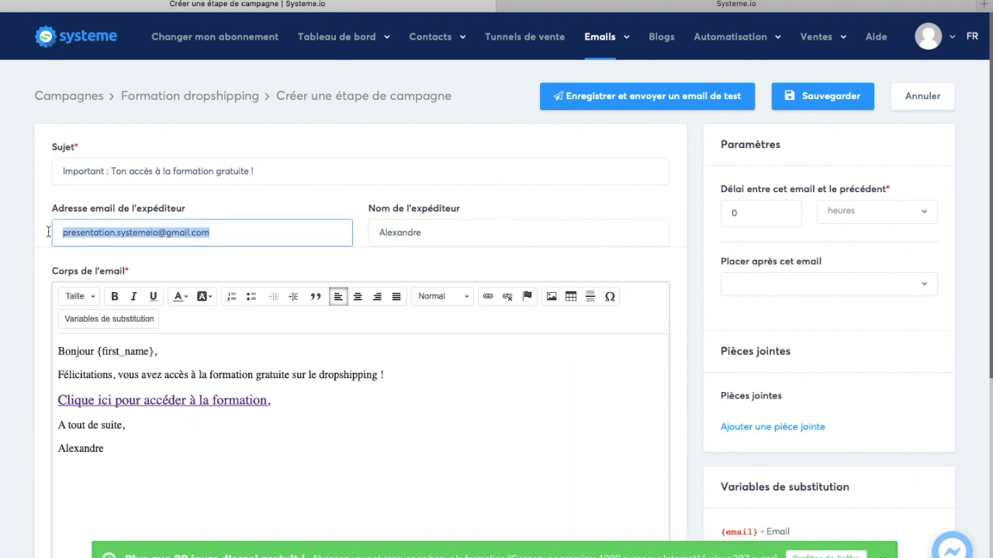
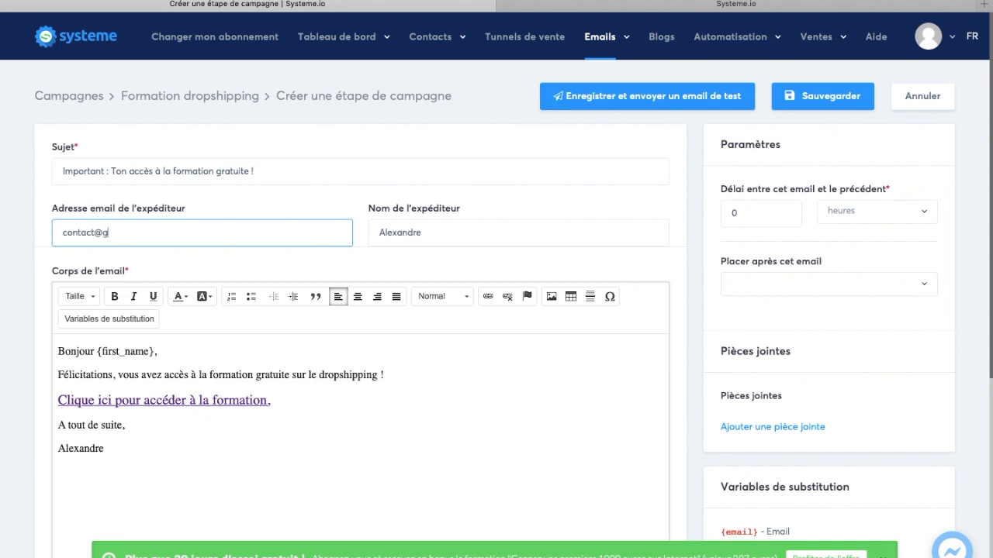
click(801, 96)
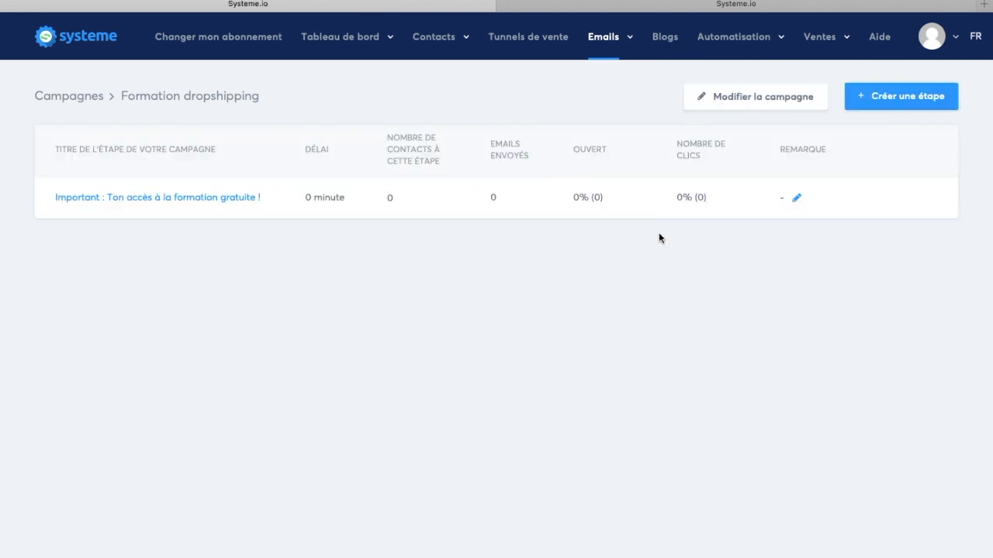
Add a second email step with subject 'JOUR 2 : Comment trouver des produits en dropshipping ?'.
click(892, 96)
click(245, 171)
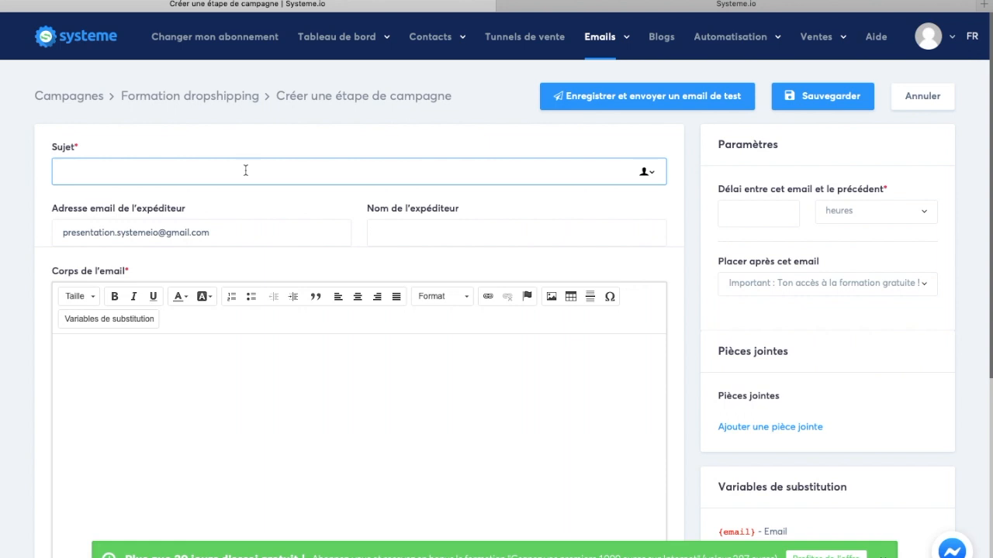
text(JOUR 2 : Comment trouver des prod)
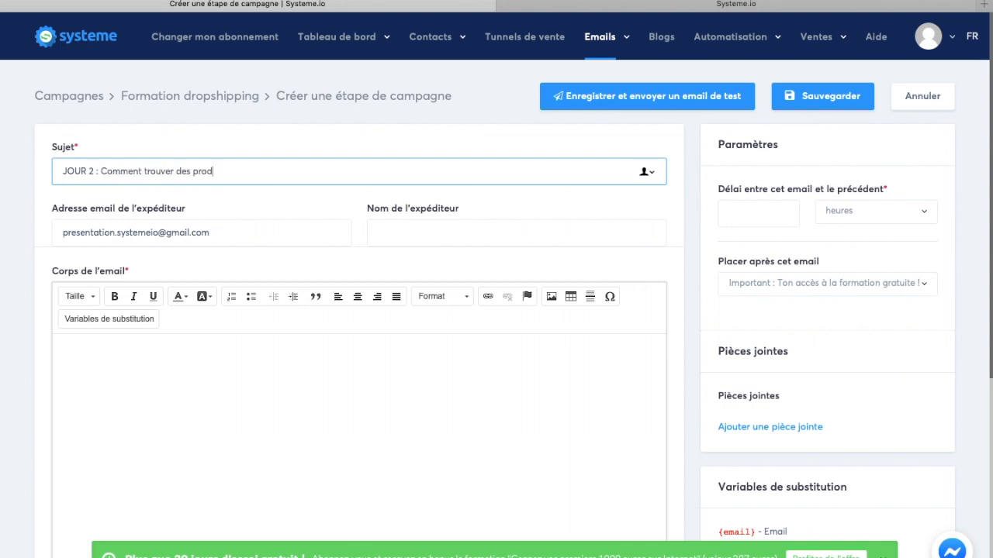
text(uits en dropshippin)
Replace the sender address with the contact address, enter the sender's name, and start the body.
scroll(256, 381, down, 2)
triple_click(246, 167)
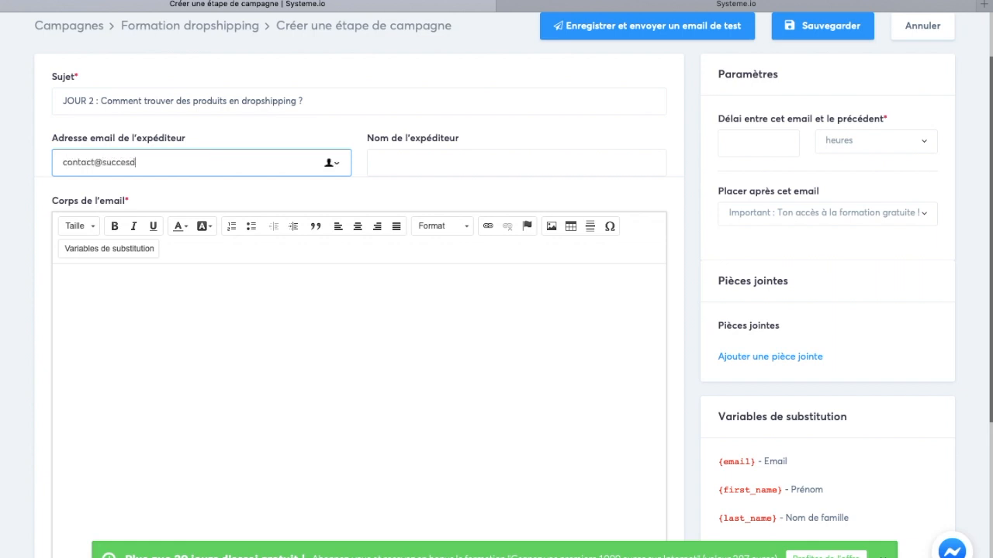
key(Tab)
text(Alexandre)
click(144, 360)
Write the JOUR 2 body: 'Bonjour {first_name},', the second-video access lines, and a signed sign-off.
text(Bonjo)
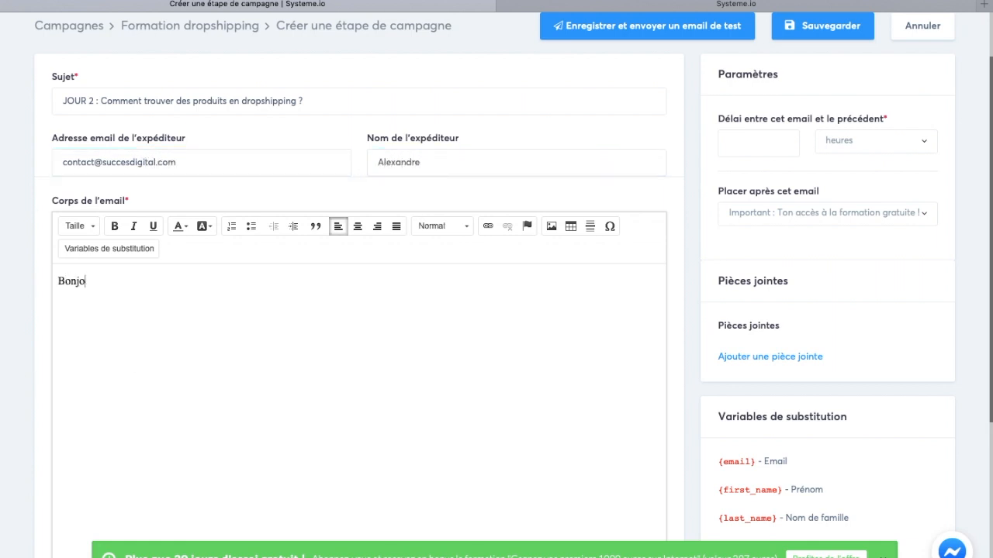
text(ur)
text({first_name})
text(,)
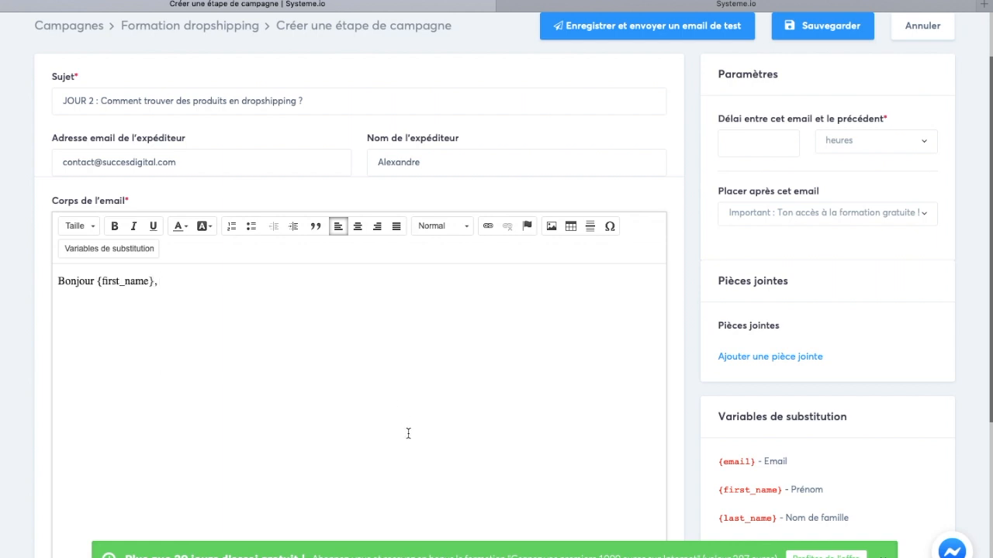
scroll(408, 434, down, 3)
text(Voici )
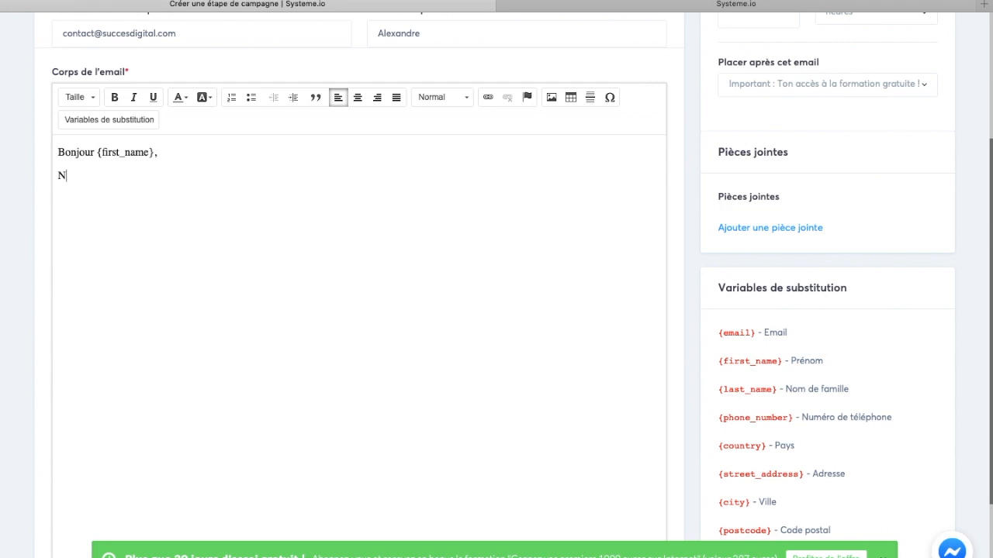
text(ton accès à la deuxi)
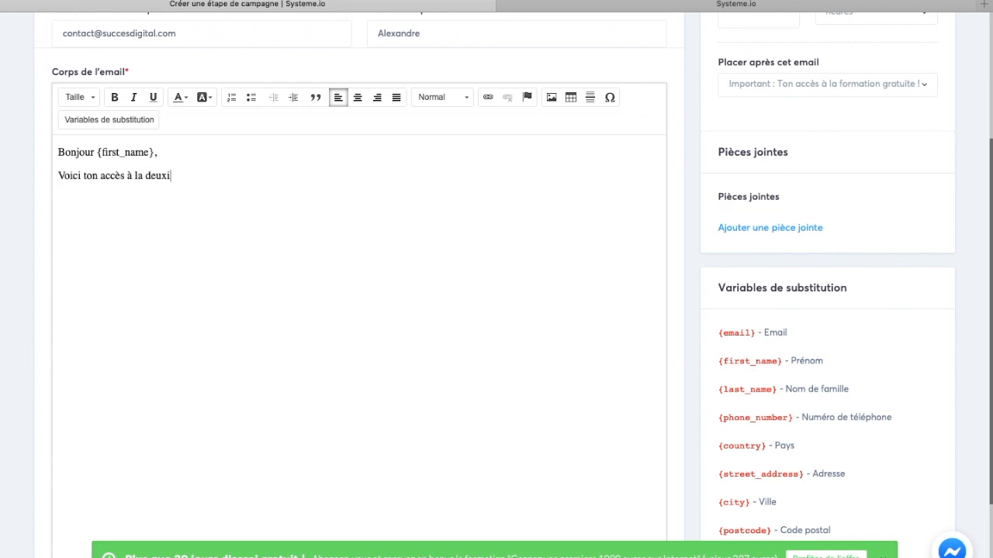
text(ème vidéo de cette form)
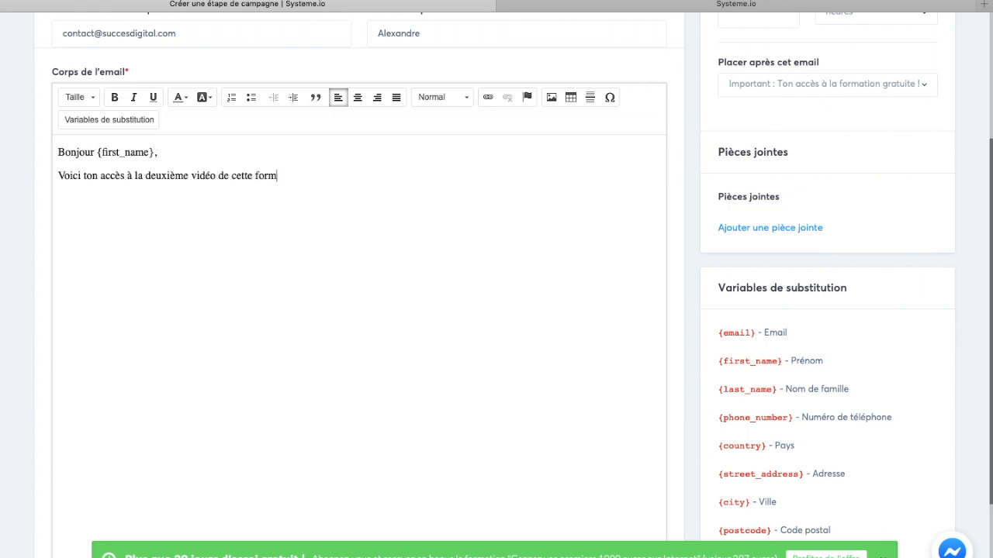
text(ation gratuite)
text(Clique pour a)
text(ccéder à la vidé)
text(o 2)
text(,)
key(Return)
text(A tout de suite, )
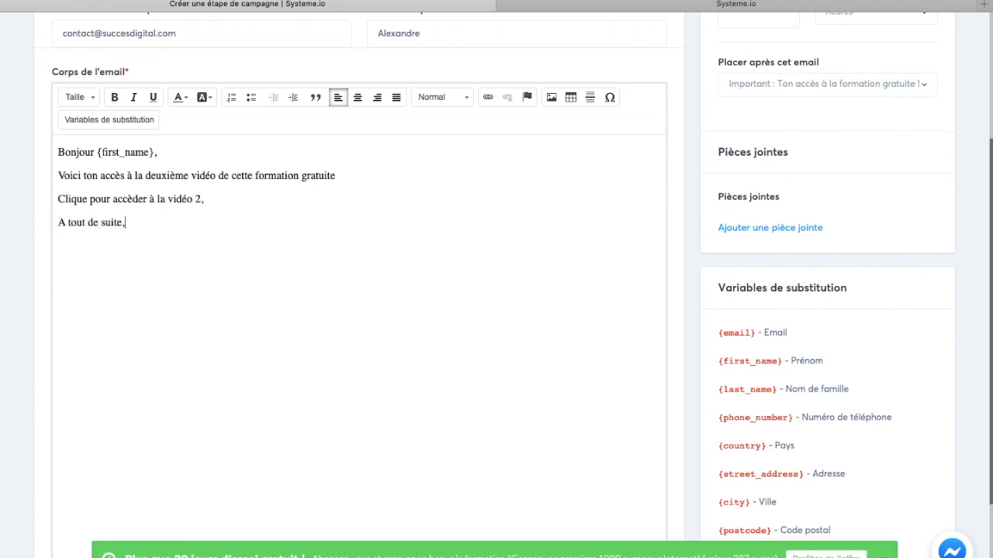
text(Alexandre)
scroll(317, 309, up, 1)
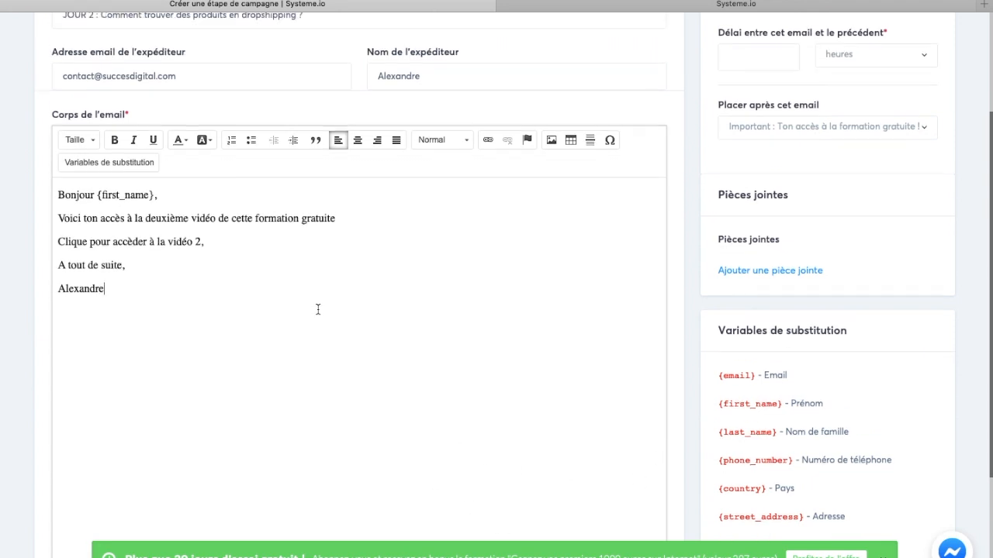
drag(232, 259, 58, 252)
Copy the Formulaire de paiement step's access link from Tunnel de vente complet, then return to the draft.
click(635, 10)
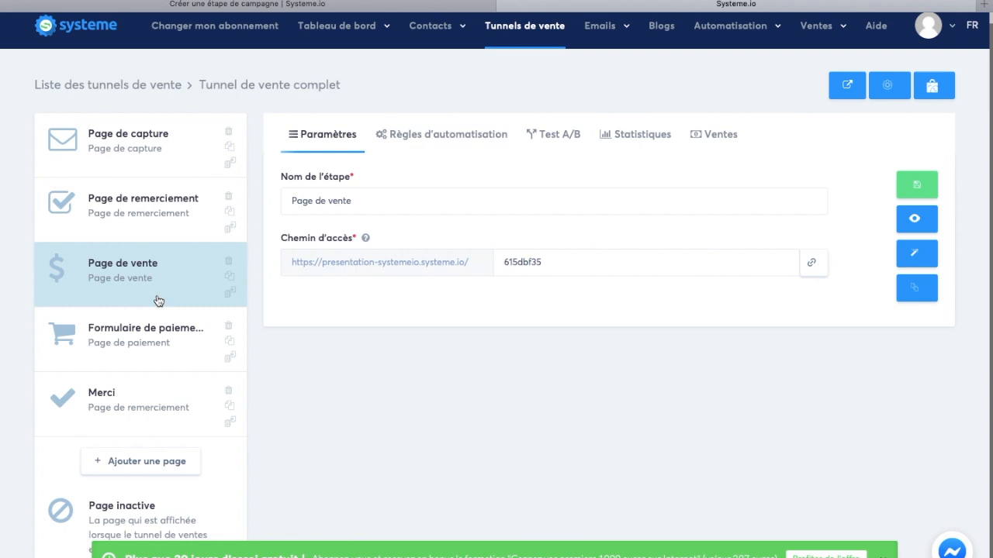
click(134, 354)
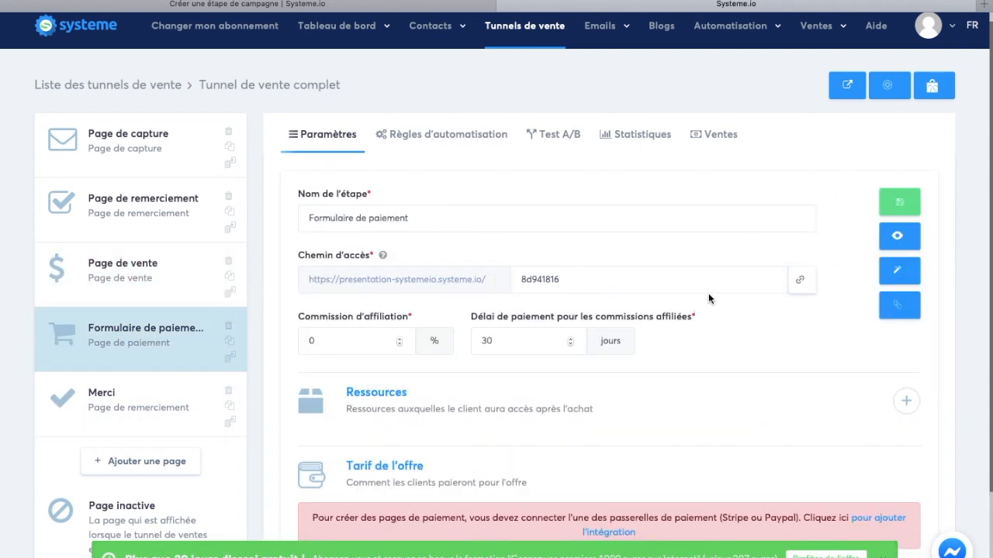
click(800, 279)
click(218, 5)
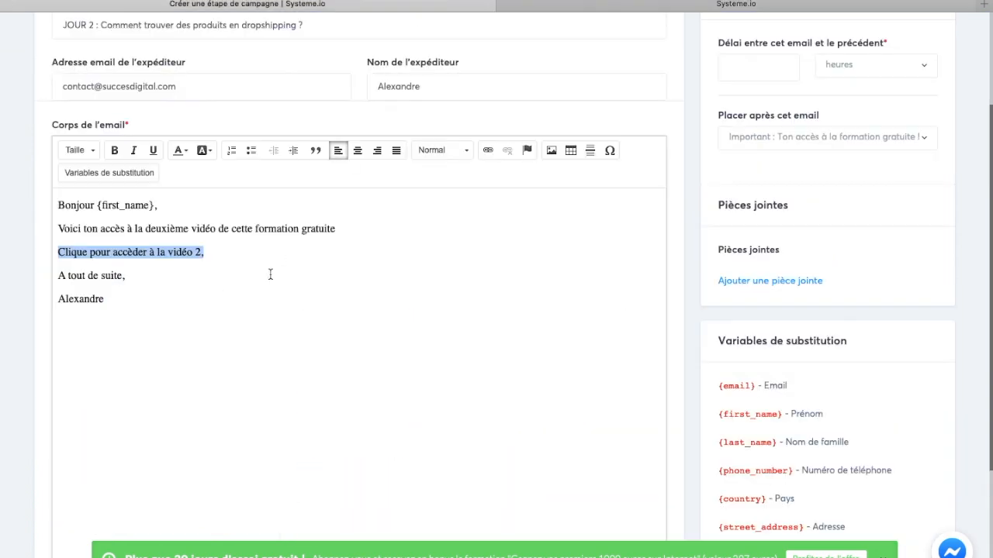
Place the JOUR 2 email after the first email with a 1 jour delay and save it.
click(675, 271)
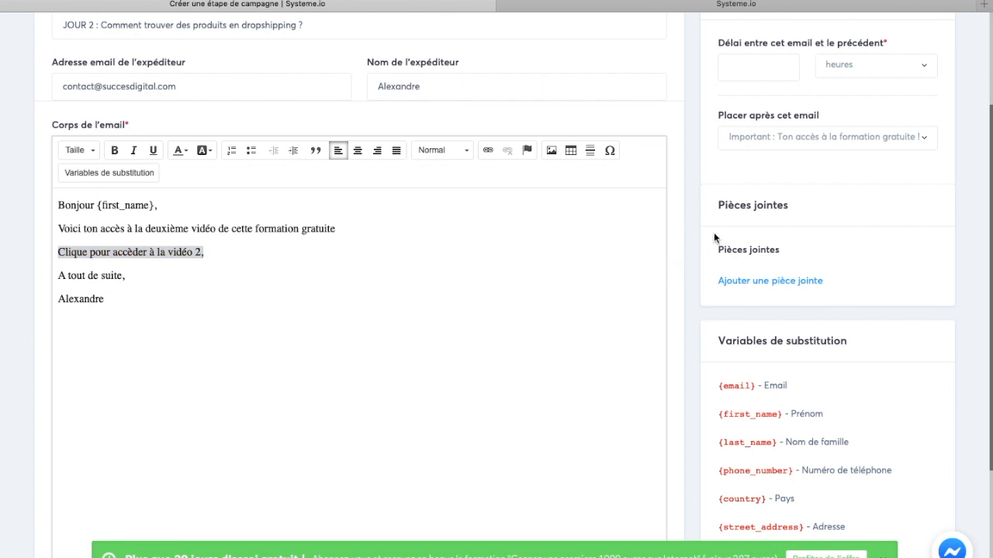
scroll(713, 232, up, 3)
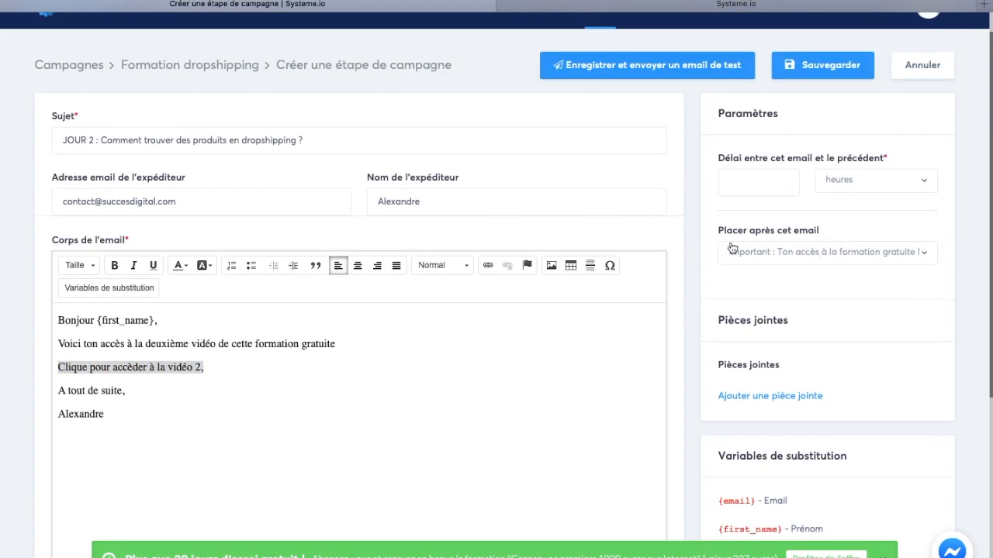
click(762, 252)
click(797, 252)
click(776, 179)
text(1)
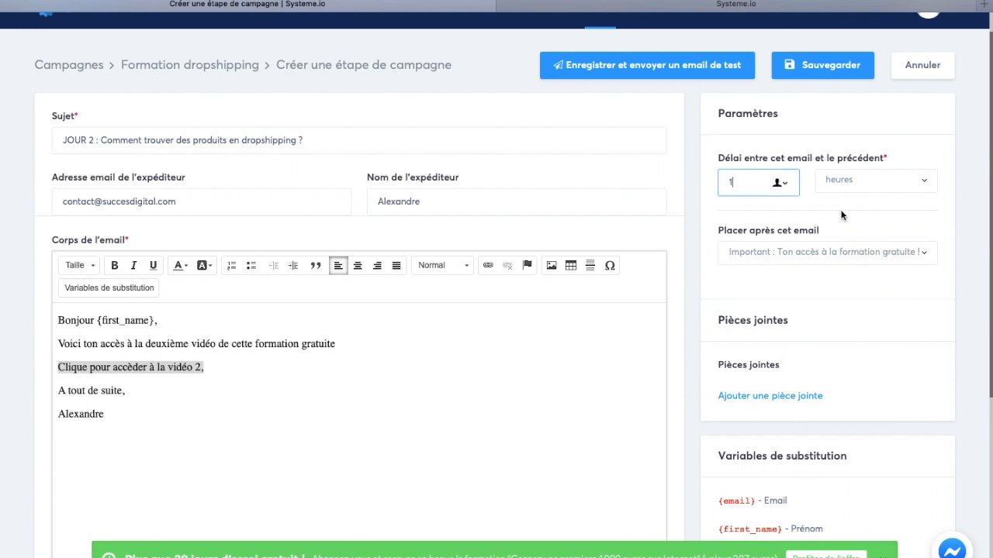
click(838, 184)
click(838, 231)
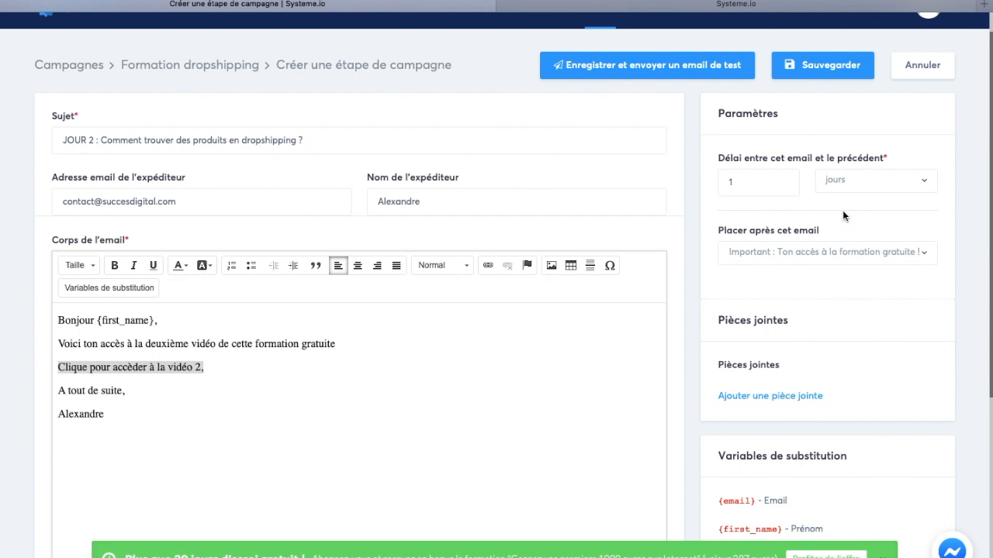
click(838, 70)
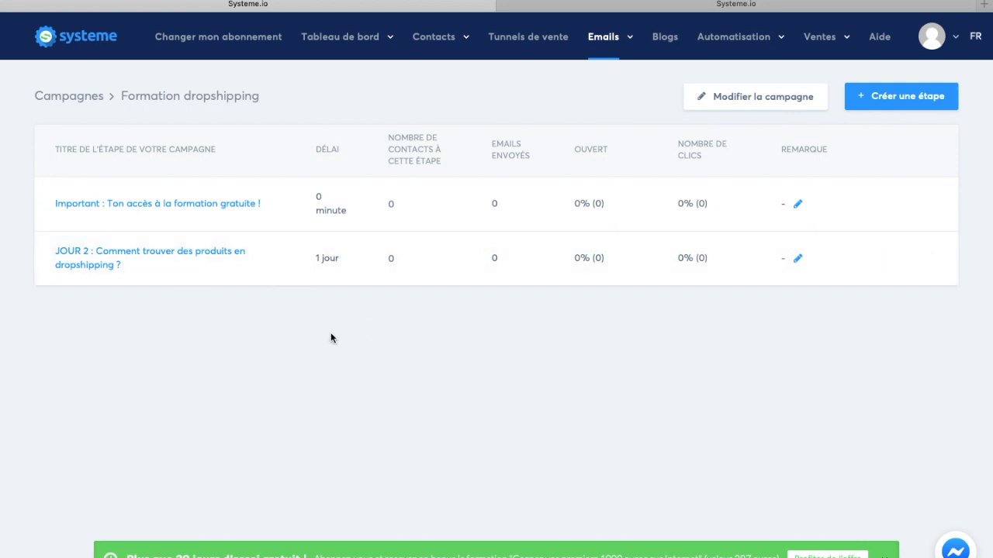
Create a third email with subject 'Réussir en dropshipping', replacing the sender address and entering the sender name.
click(879, 100)
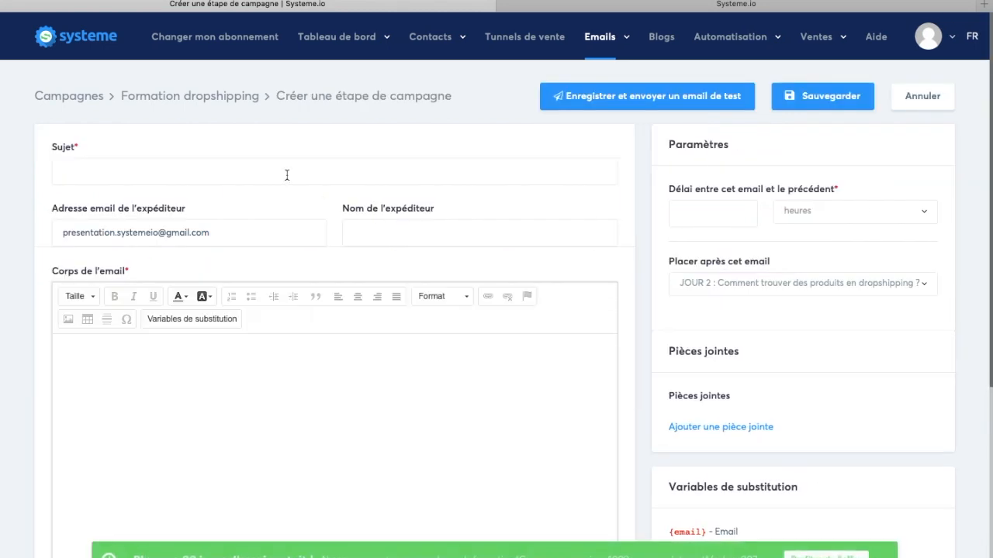
click(286, 175)
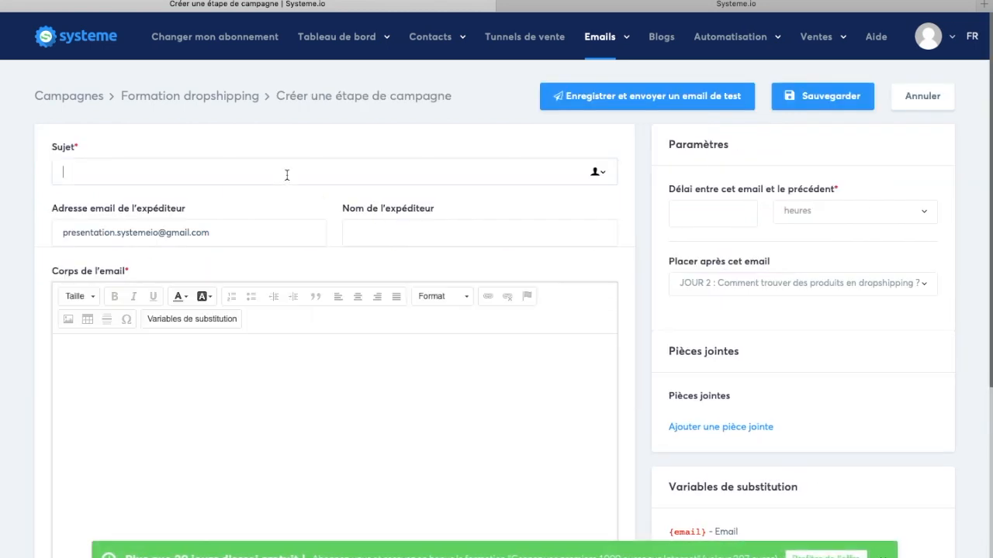
text(Réussir en a)
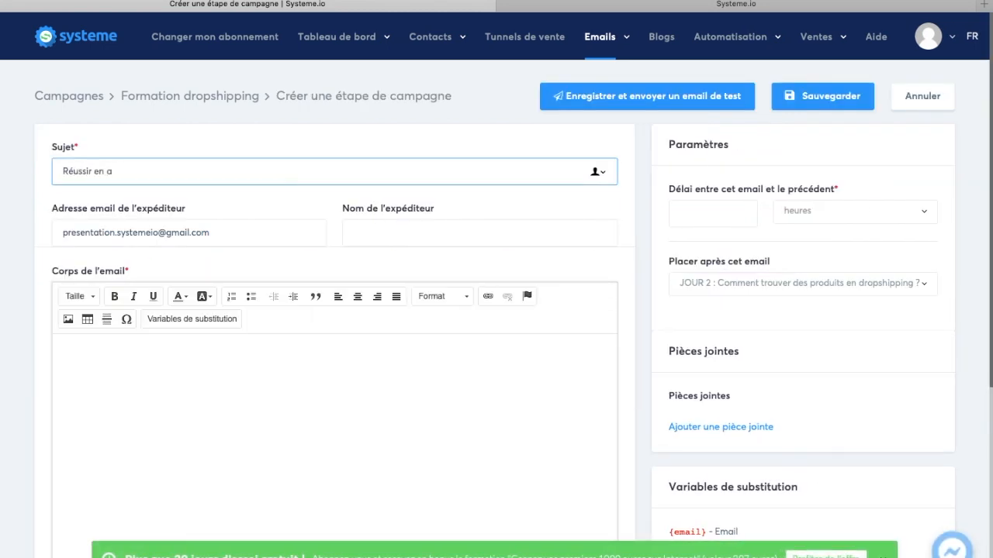
key(BackSpace)
text(dropshipping)
drag(230, 233, 48, 229)
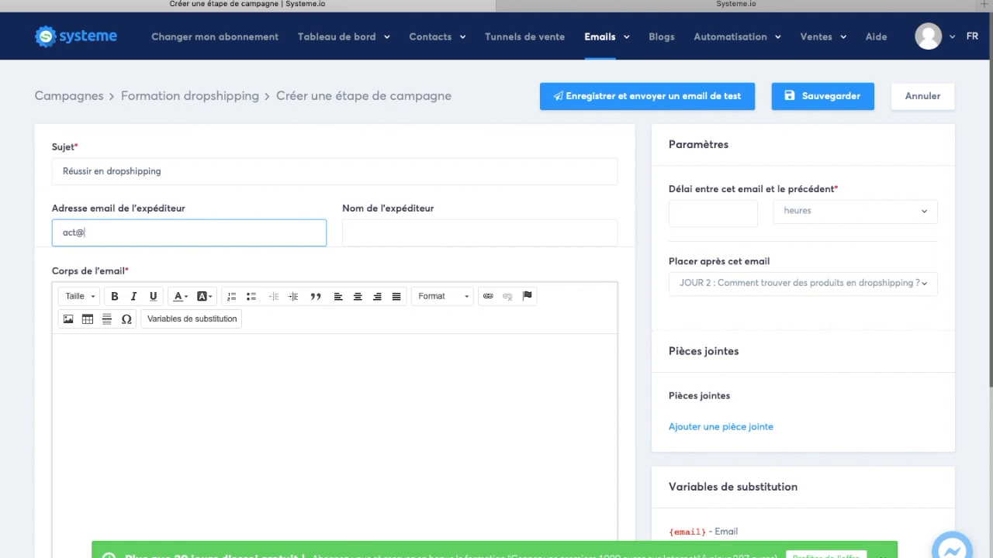
click(479, 233)
text(Alexandre)
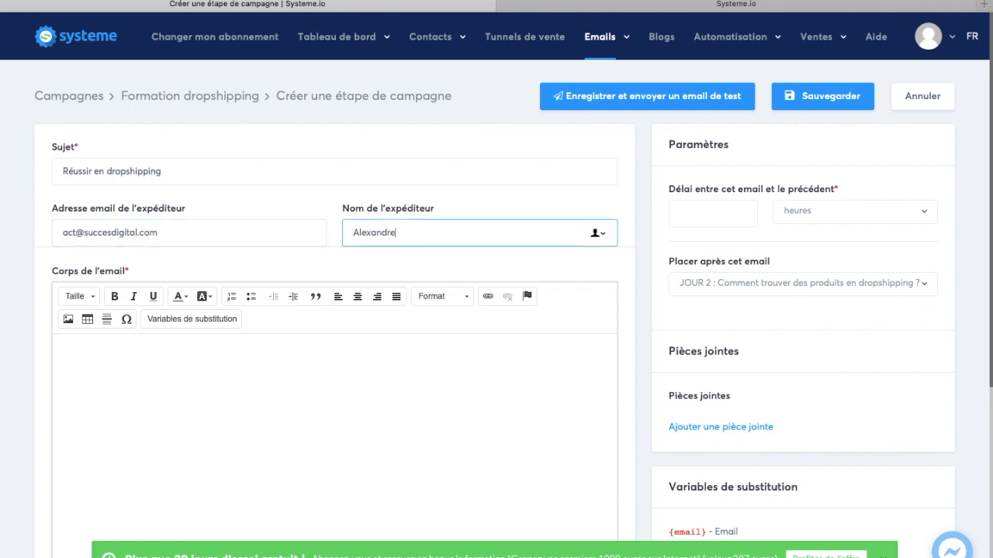
Start the third email's body with 'Bonjour,' and a new line.
click(247, 429)
text(Bonjour,)
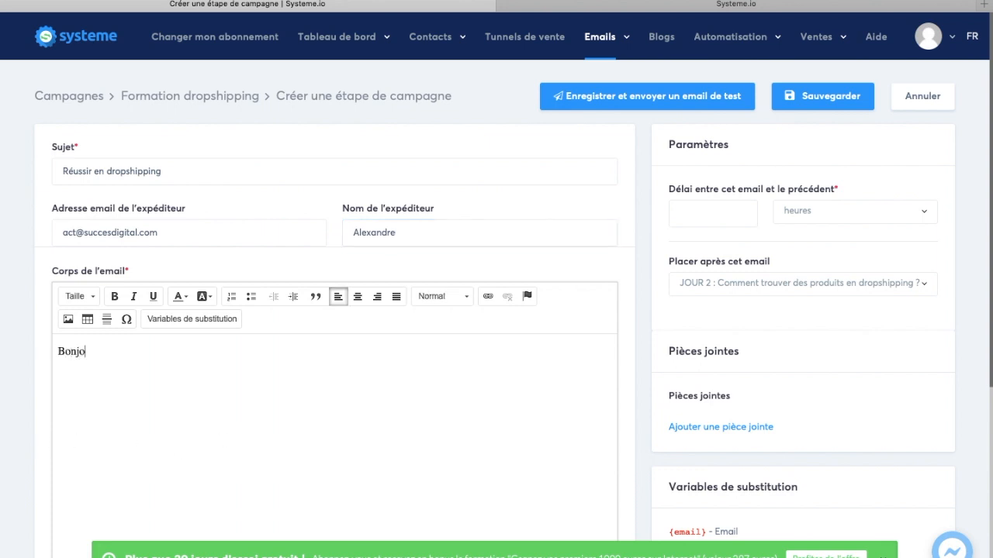
key(Return)
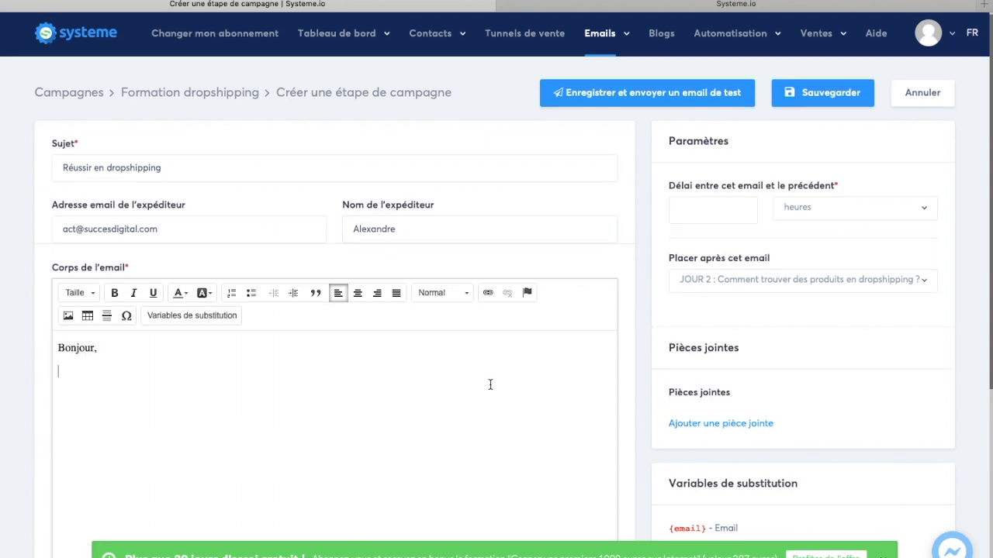
Set the third email's delay to 7 jours and save the campaign step.
scroll(491, 384, down, 1)
click(813, 143)
click(807, 192)
click(753, 141)
text(5)
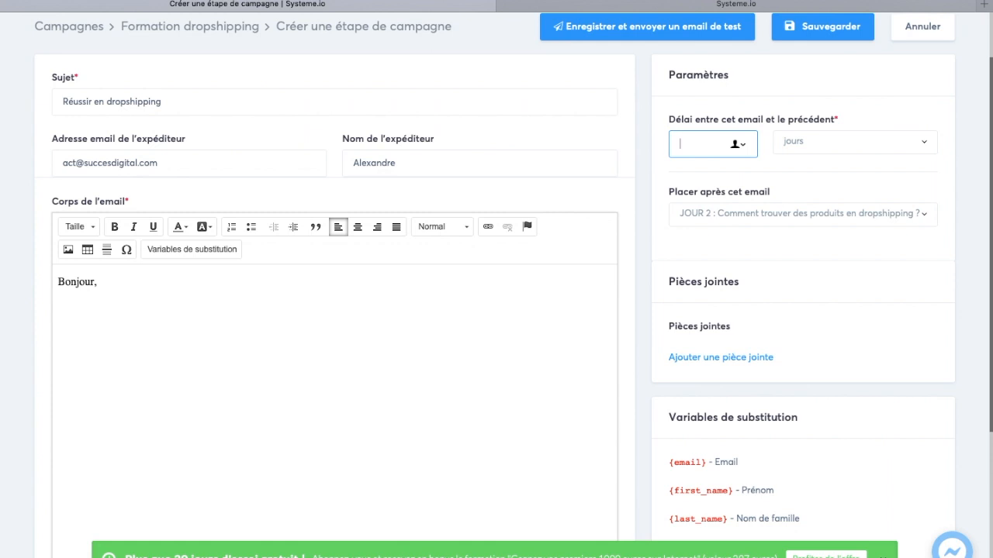
text(5)
key(BackSpace)
text(7)
click(805, 96)
scroll(842, 126, up, 1)
click(823, 71)
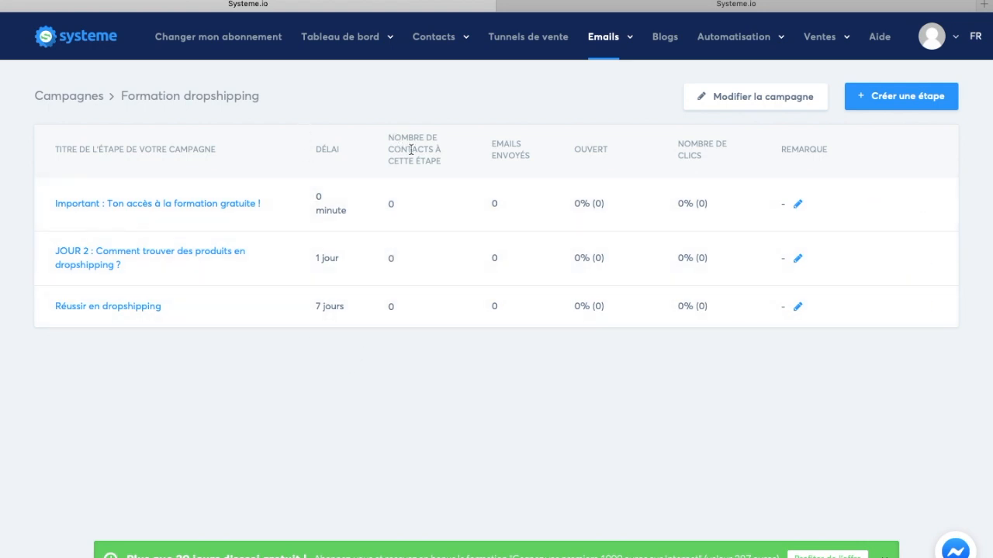
Open the Automatisation > Règles page listing the existing rules.
double_click(390, 204)
scroll(750, 164, down, 1)
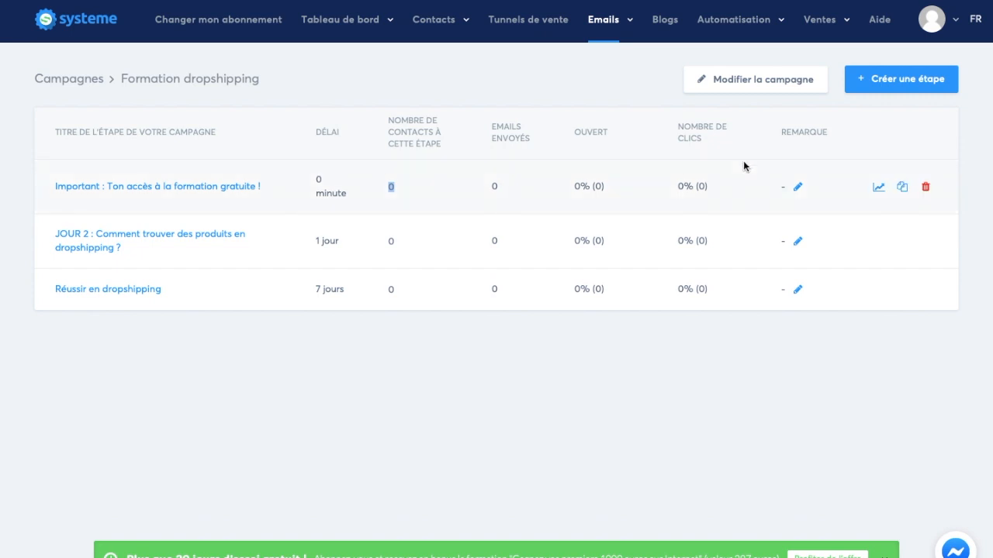
mouse_move(729, 24)
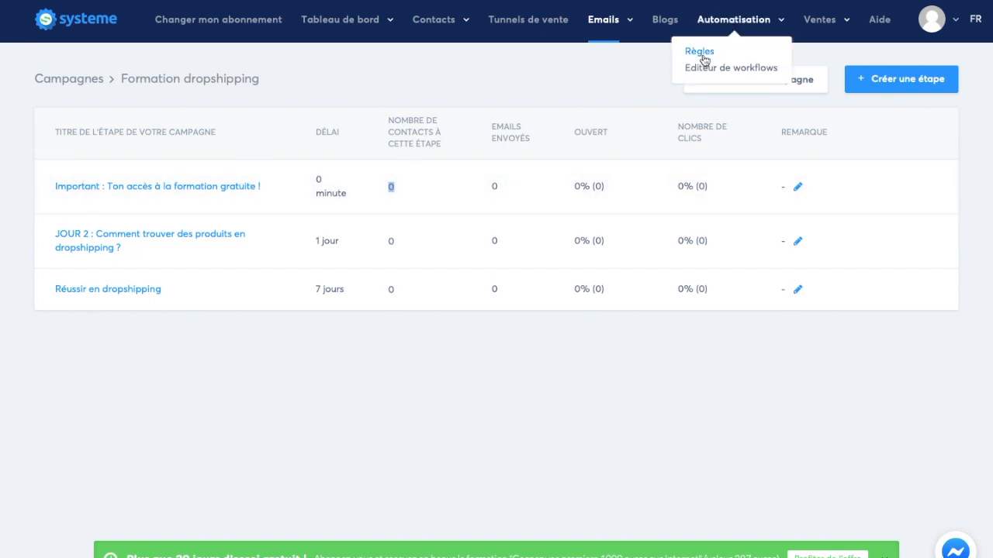
click(700, 52)
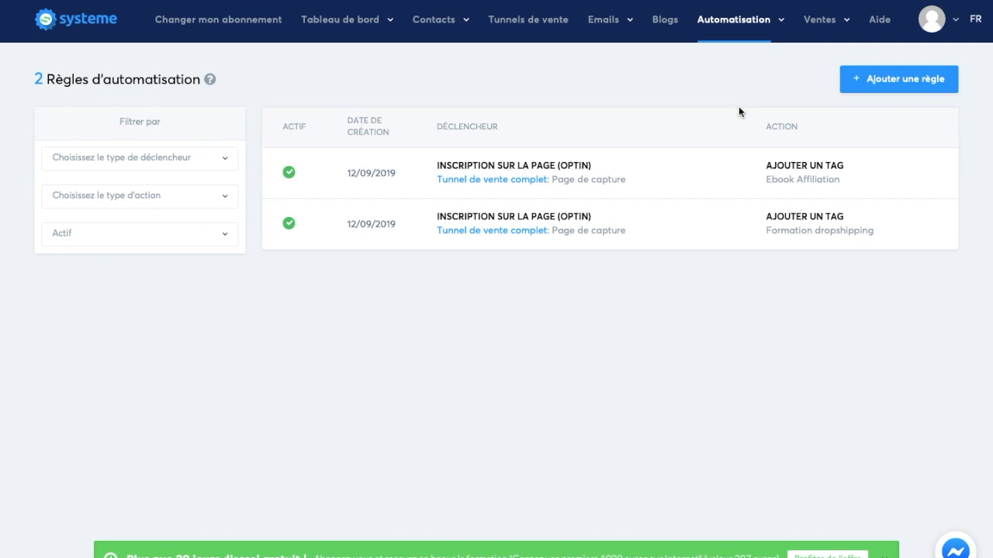
Add a new rule triggered by Inscription sur la page (optin) on Tunnel de vente complet: Page de capture.
click(857, 80)
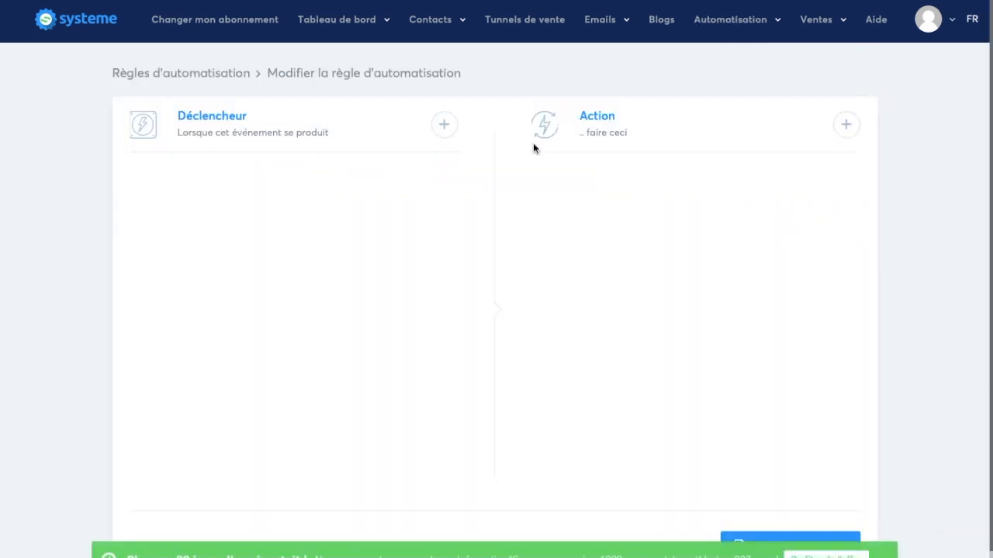
click(446, 126)
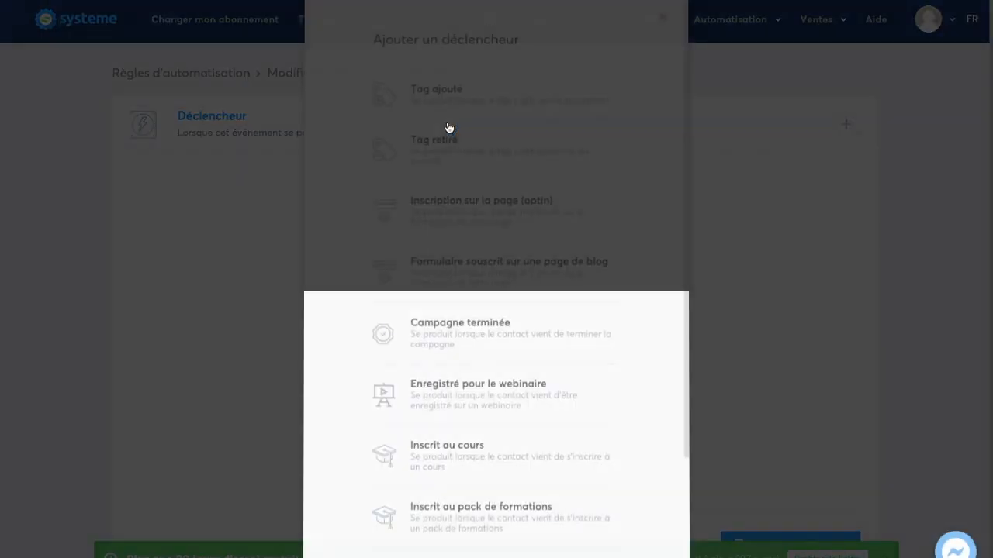
click(298, 177)
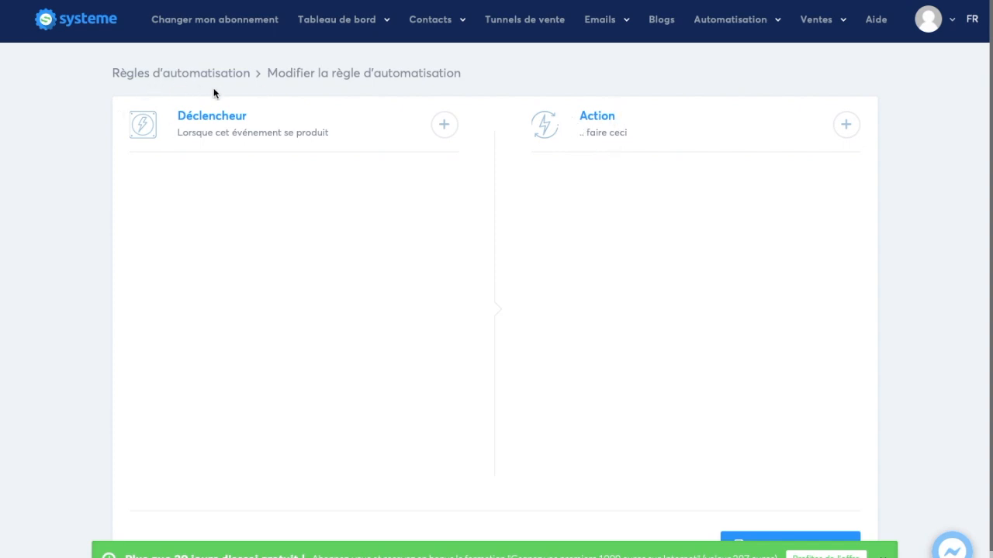
click(446, 125)
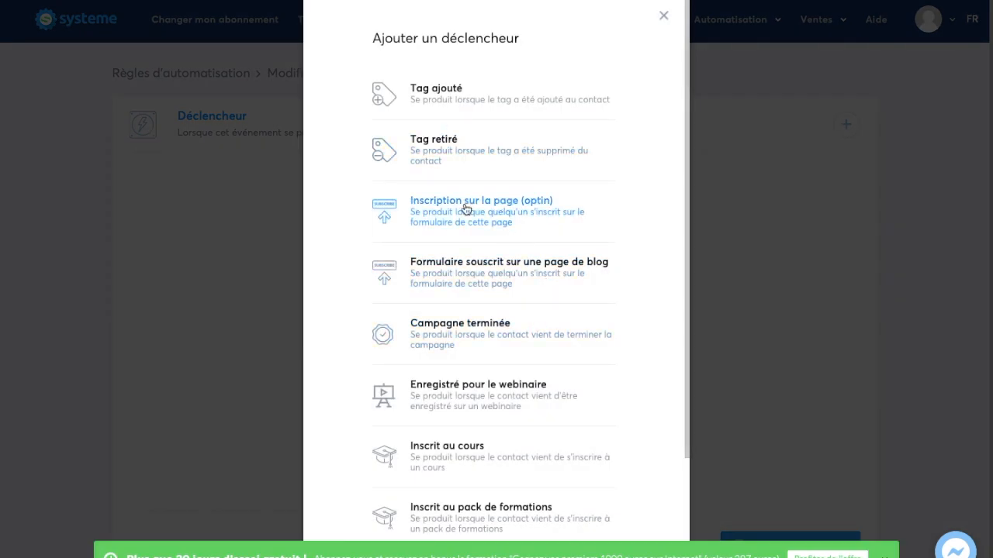
click(506, 215)
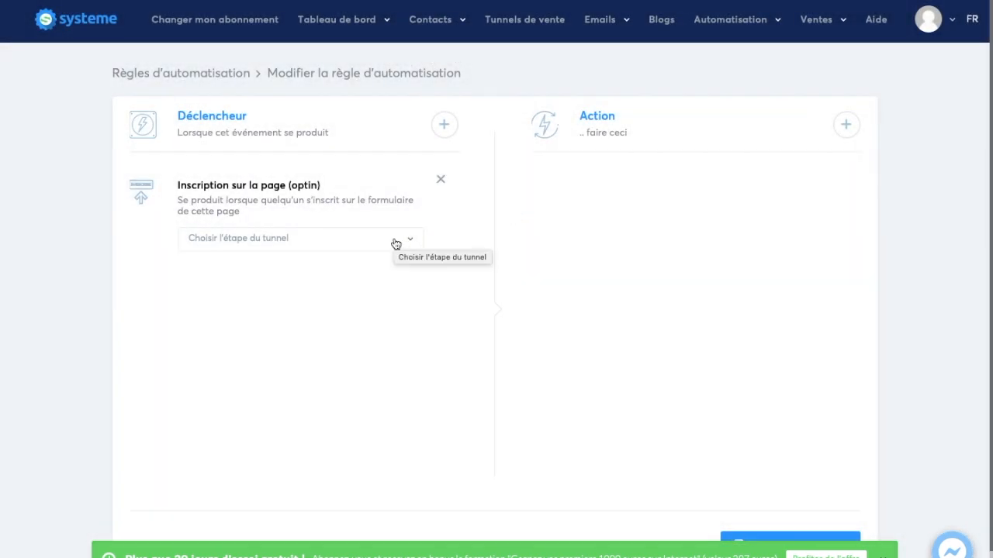
click(396, 243)
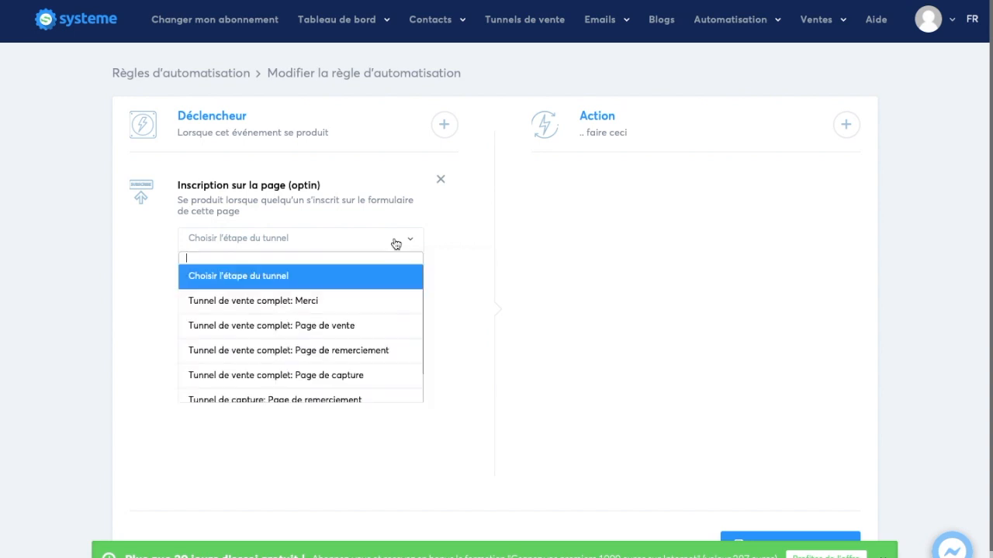
scroll(367, 355, down, 1)
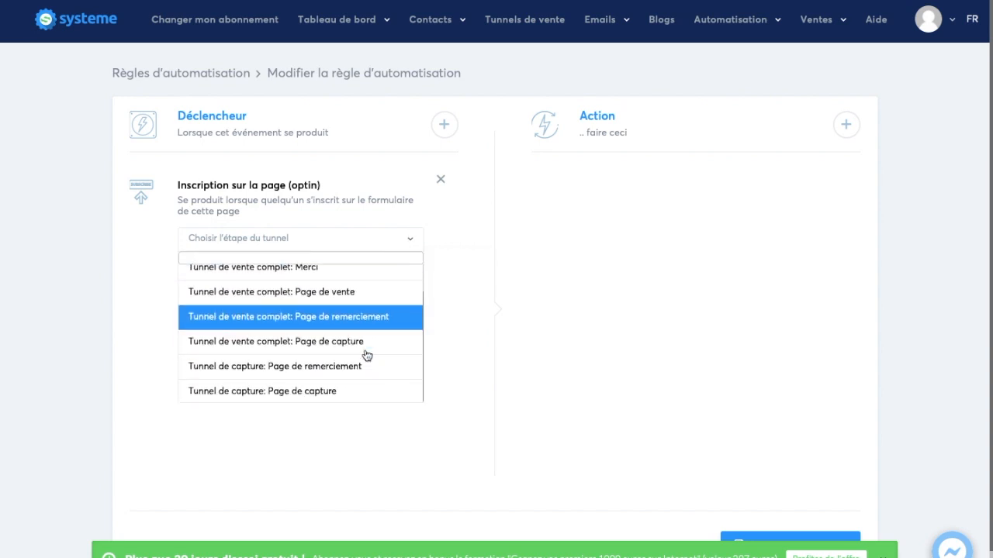
click(322, 344)
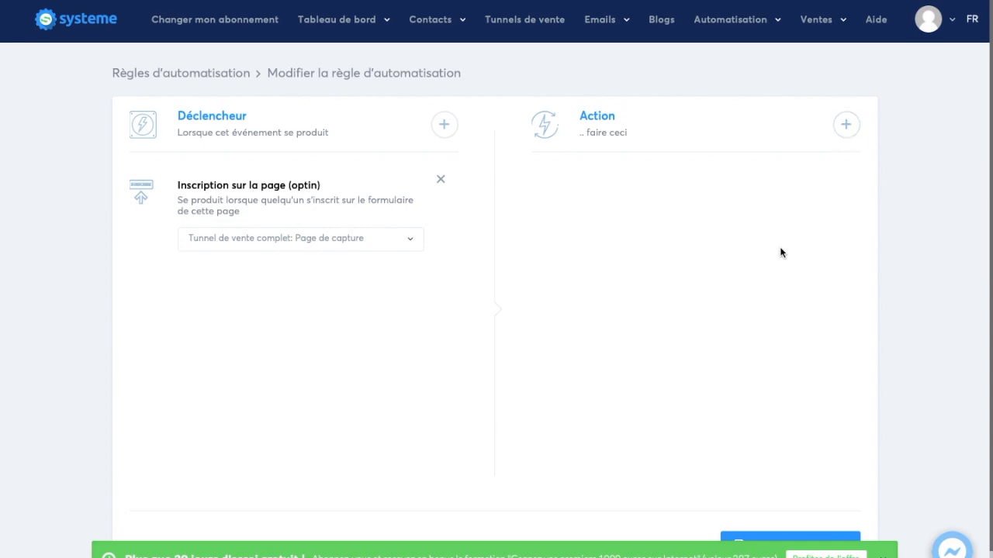
Add an action subscribing the contact to the Formation dropshipping campaign.
click(846, 124)
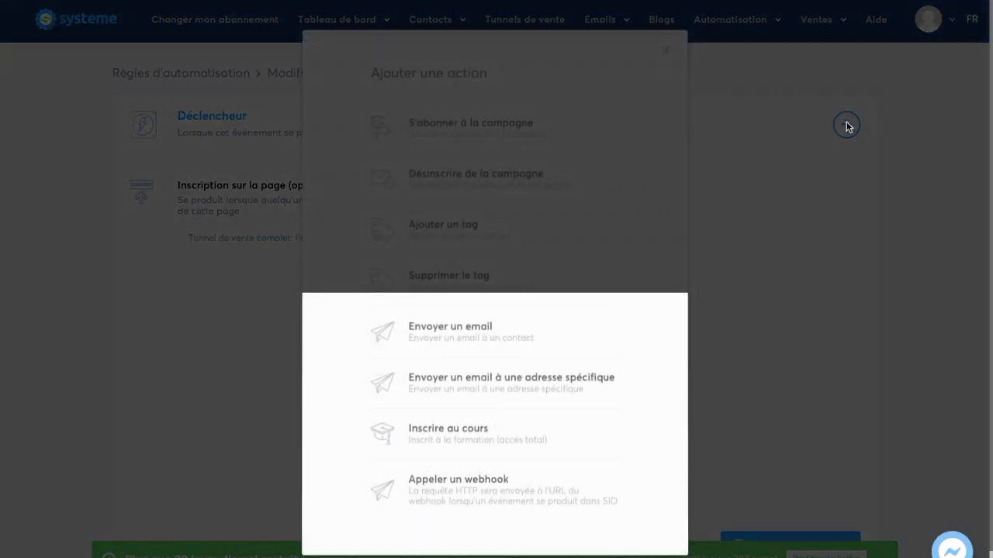
click(466, 117)
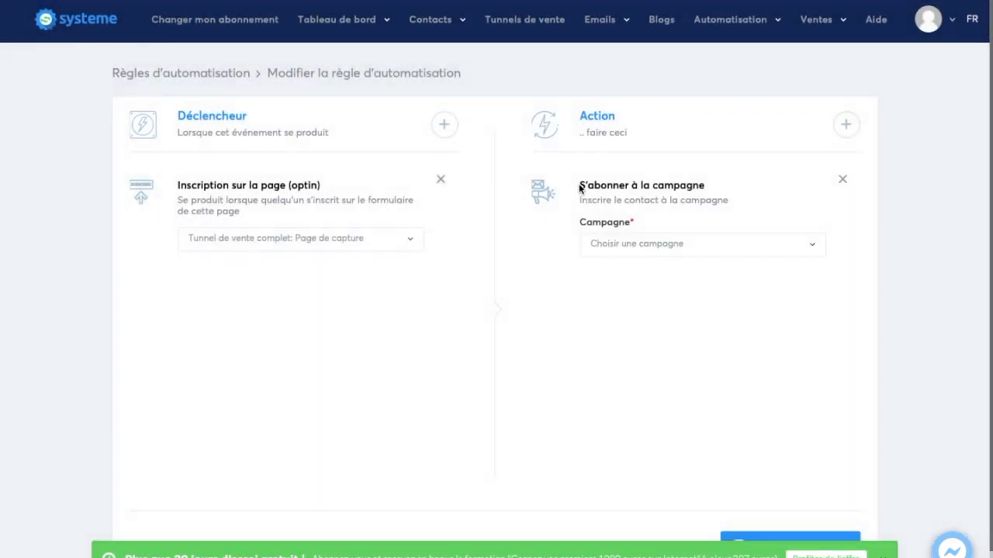
click(649, 245)
click(648, 300)
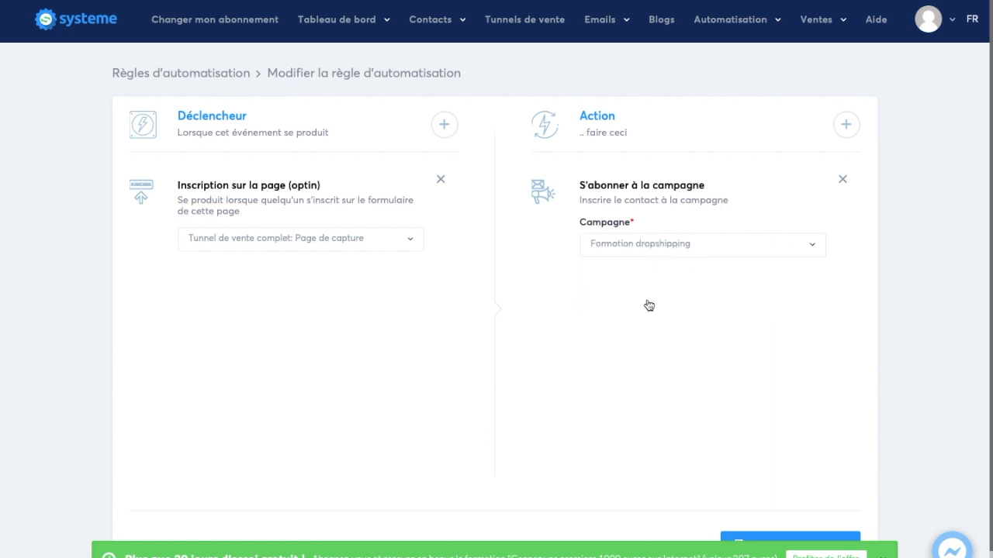
Add a second action tagging the contact Formation dropshipping, and save the rule.
click(846, 126)
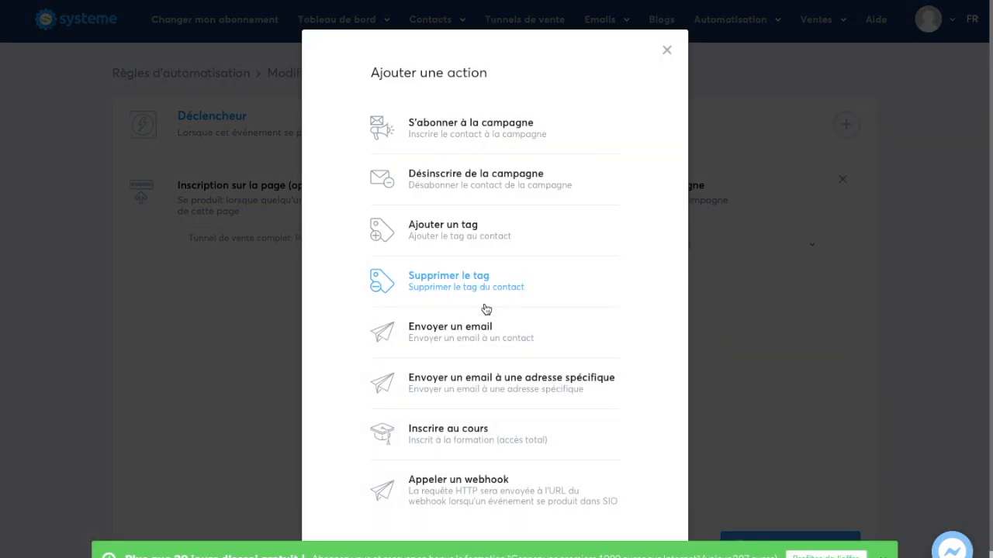
click(494, 241)
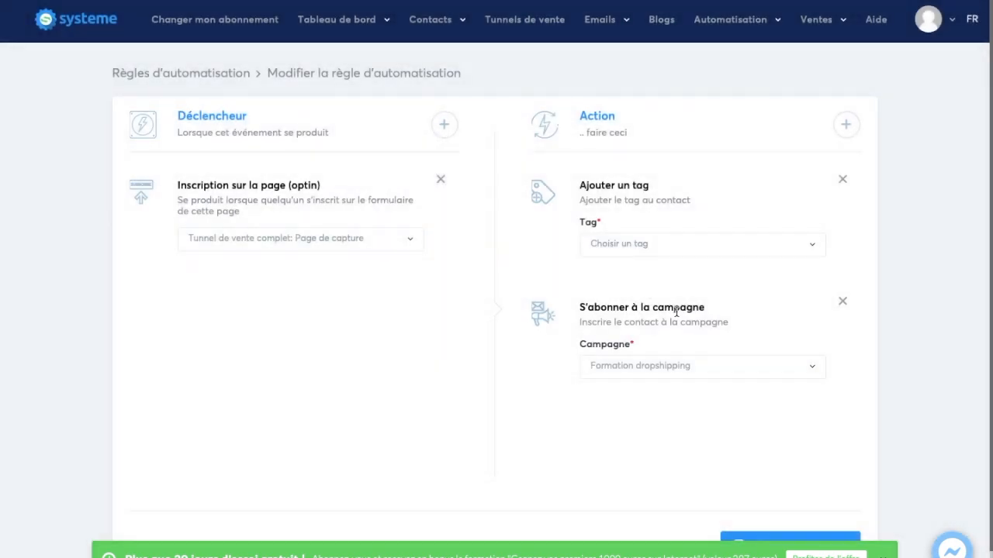
click(670, 246)
click(669, 318)
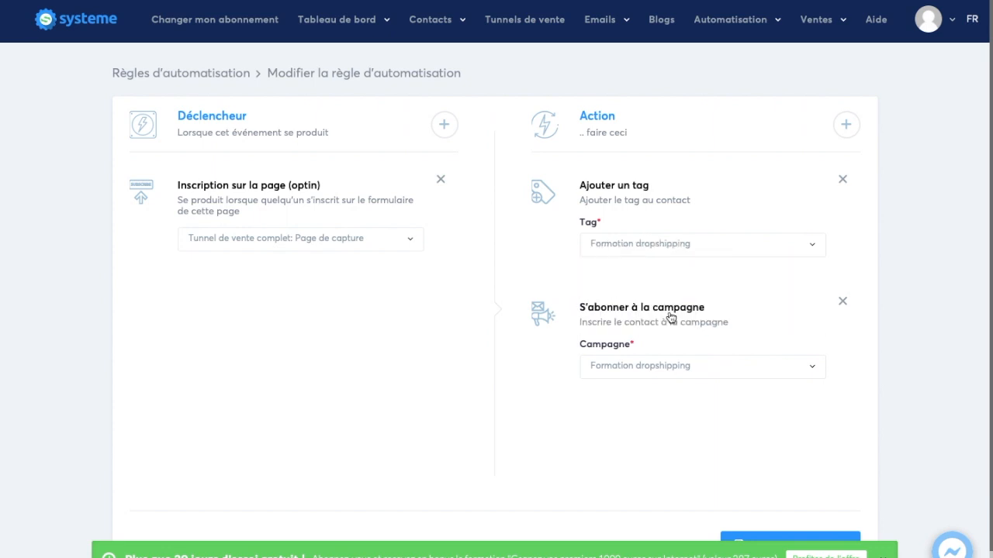
scroll(757, 458, down, 1)
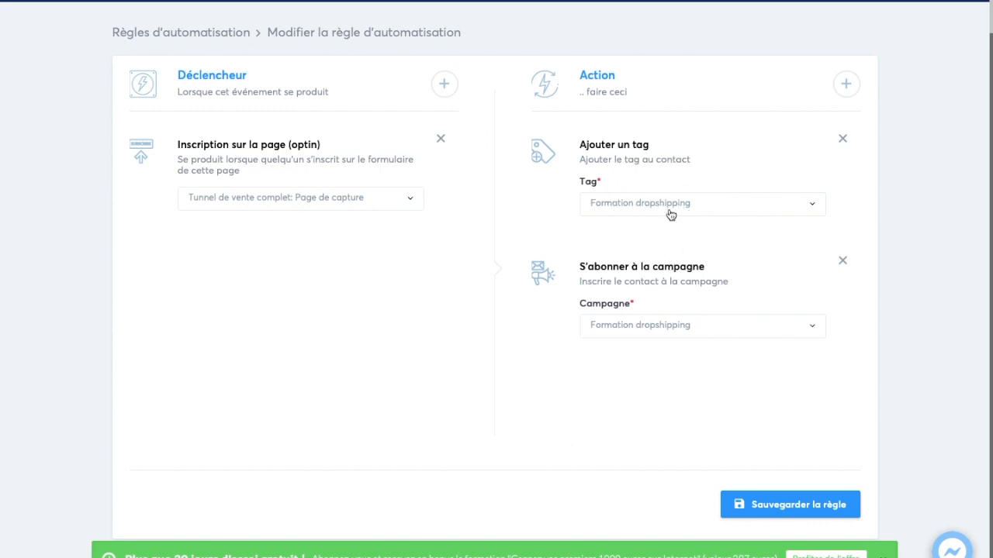
click(782, 504)
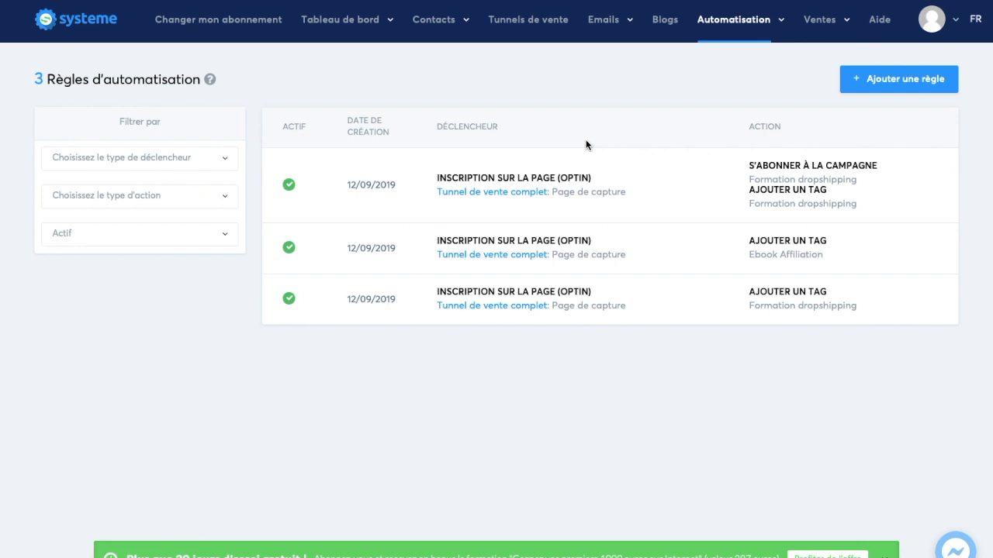
Go to the dashboard, then to the Tunnels de vente list.
mouse_move(346, 38)
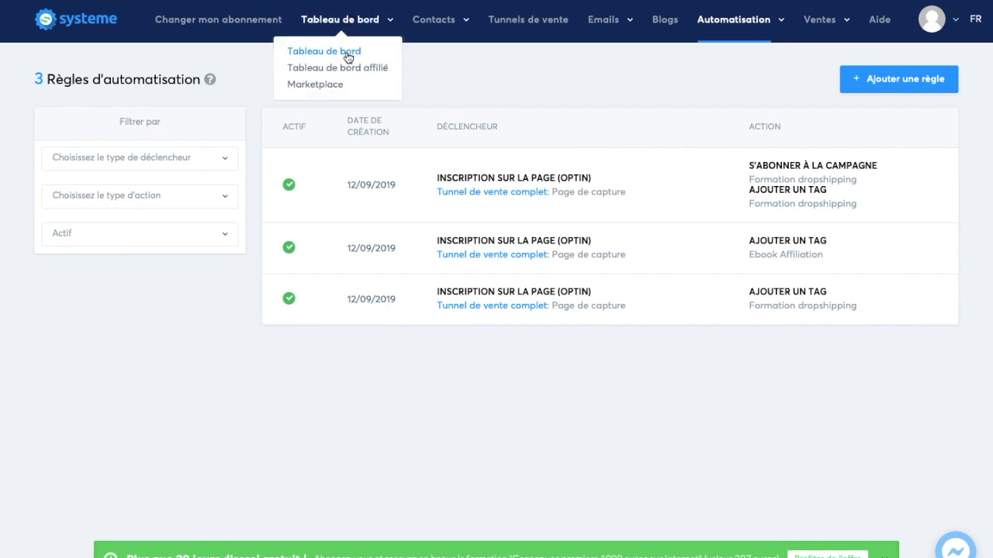
click(349, 59)
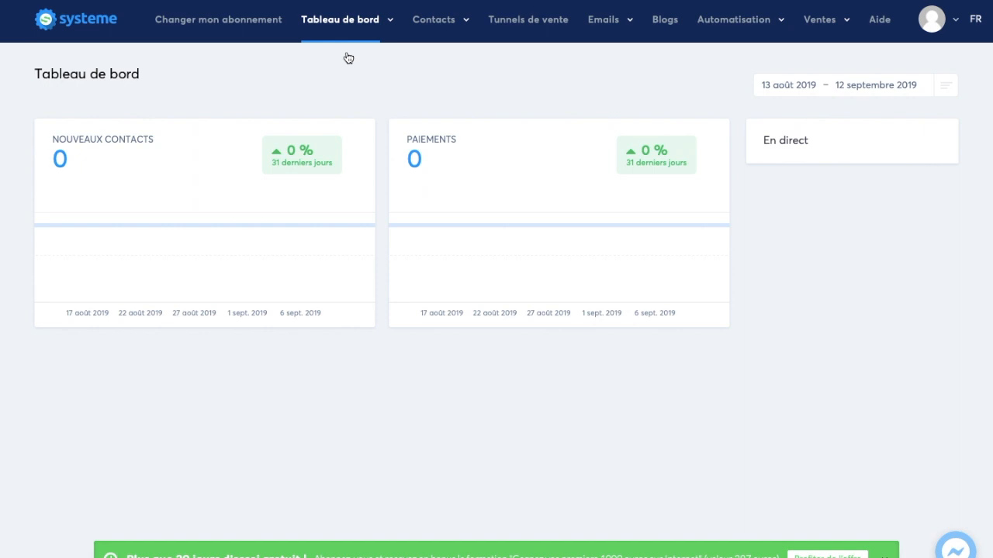
click(534, 23)
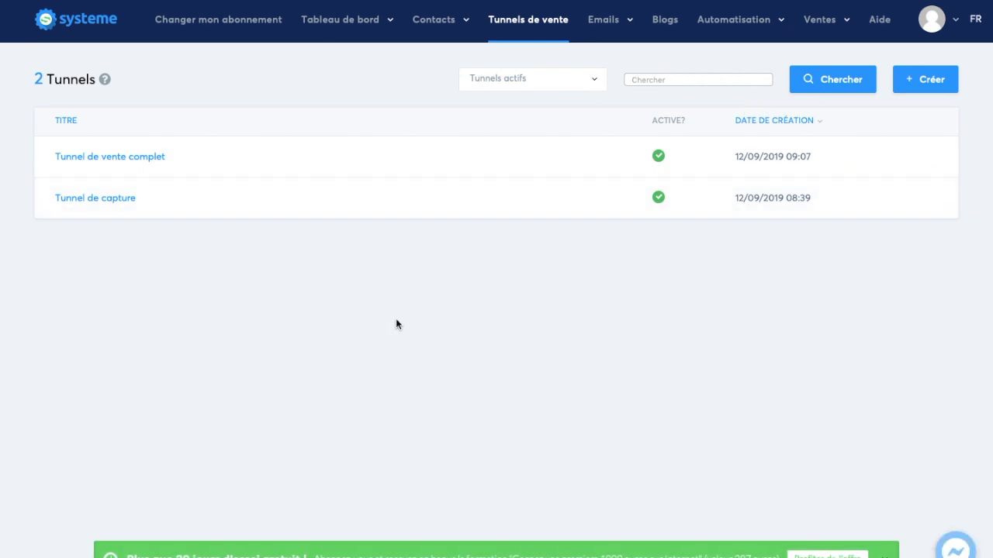